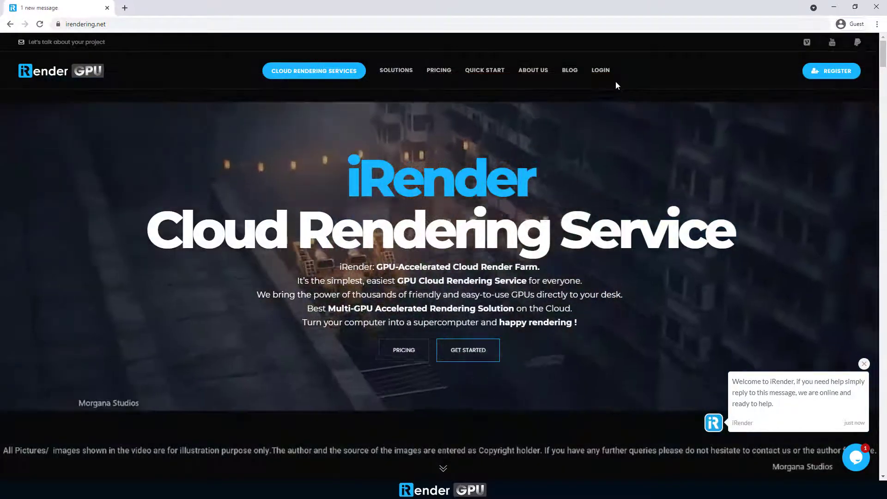
Step: Log in to the iRender account with the username and account password, completing the reCAPTCHA check
click(600, 70)
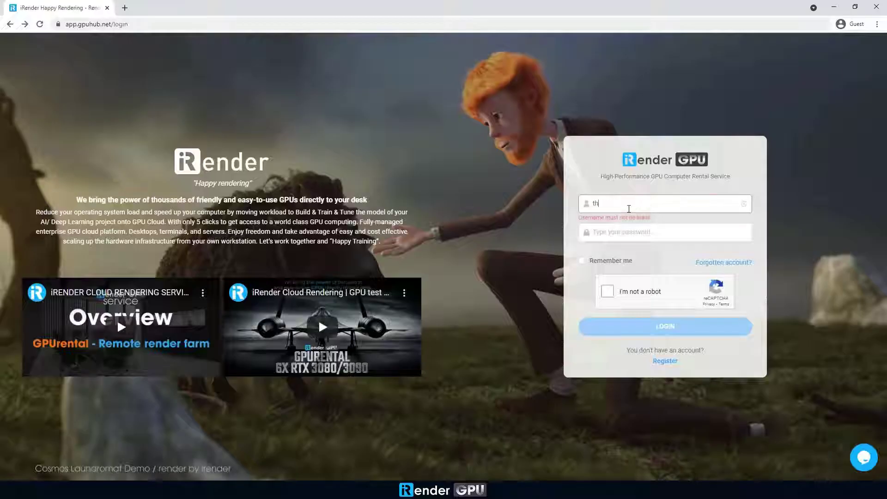
click(628, 209)
text(thanhcong)
key(Tab)
text(****)
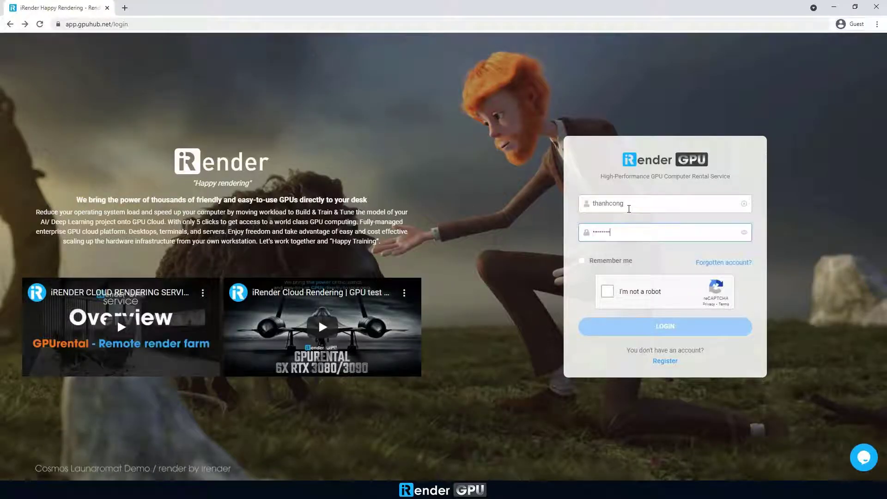
click(608, 293)
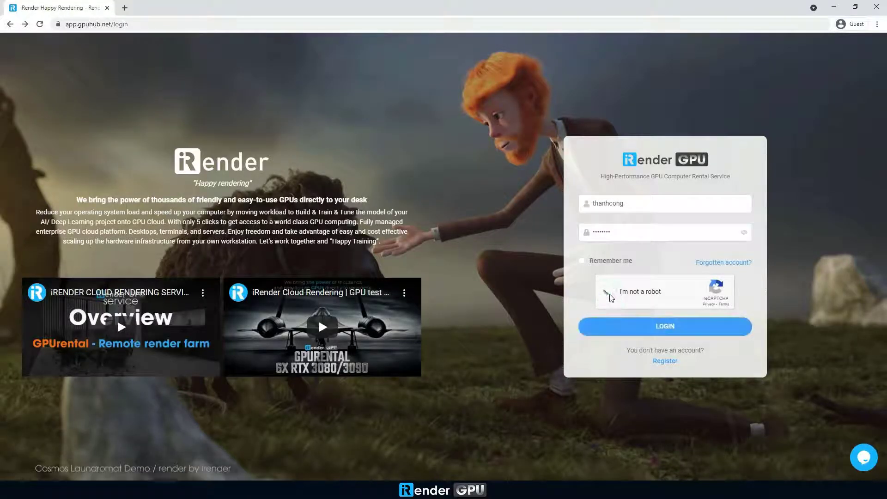
click(651, 328)
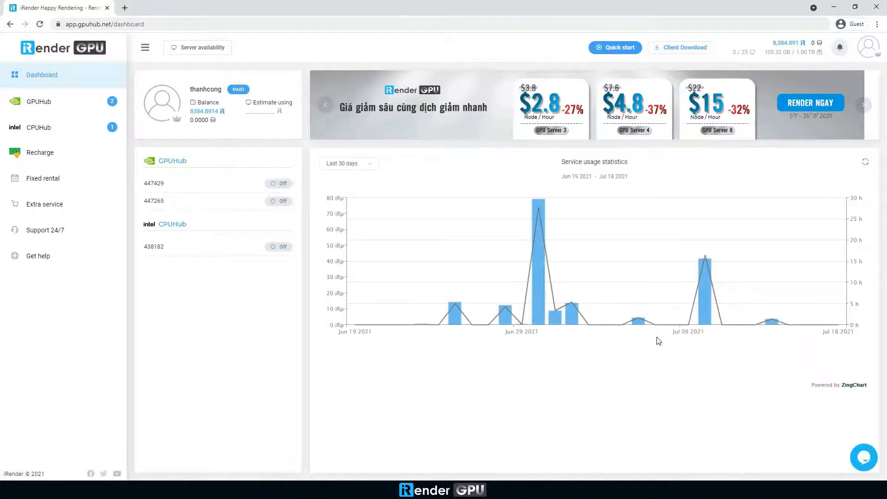
Step: In GPUHub, check the server availability and choose the GPU Server 5 package with 4 x RTX 3090 for a new image
click(56, 103)
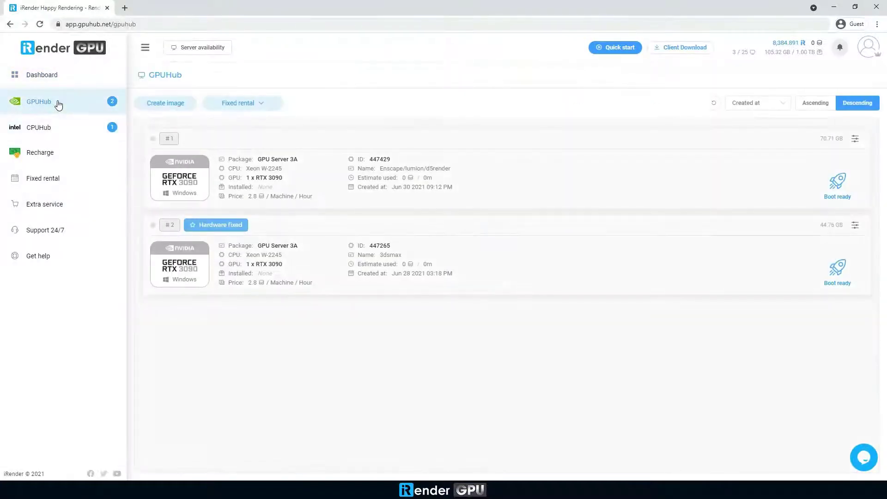
click(205, 48)
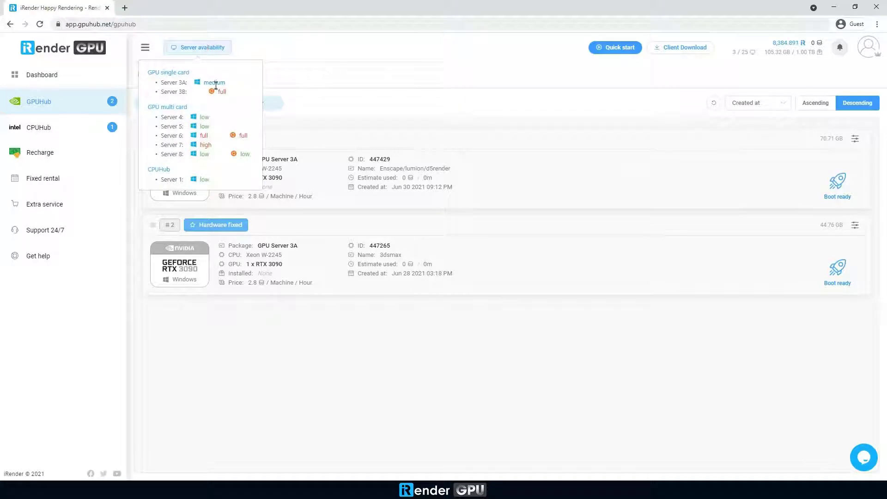
click(178, 103)
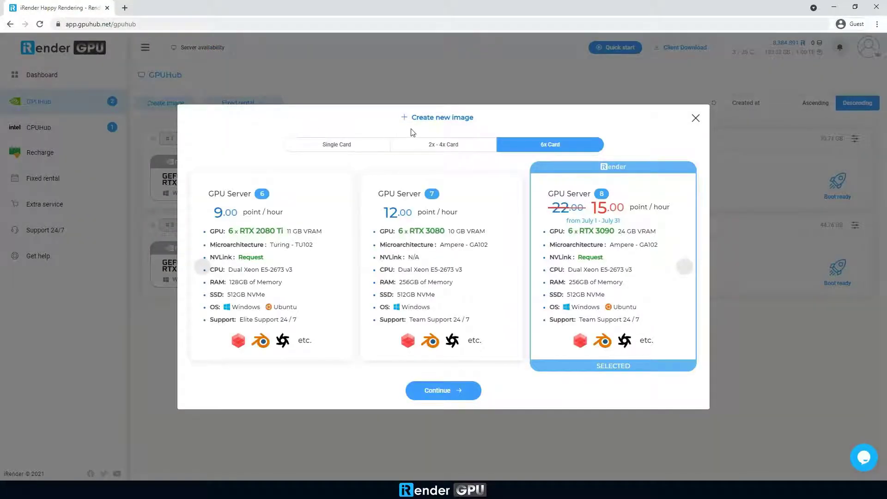
click(434, 145)
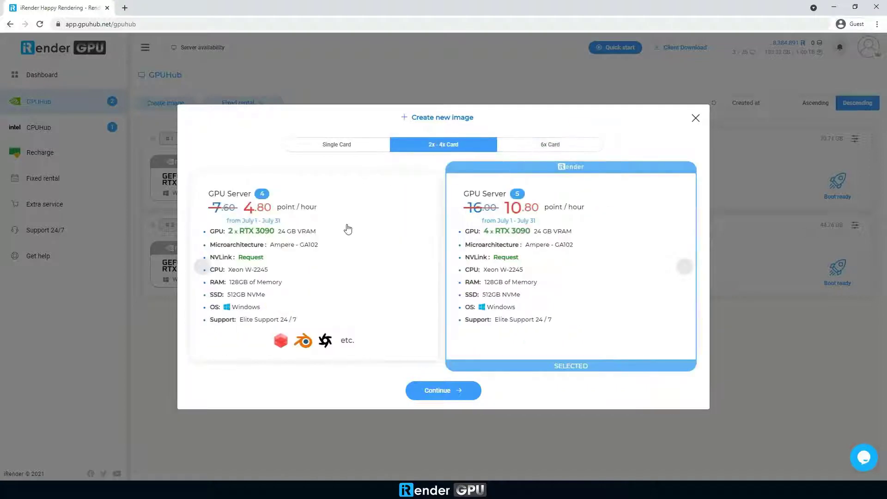
click(450, 397)
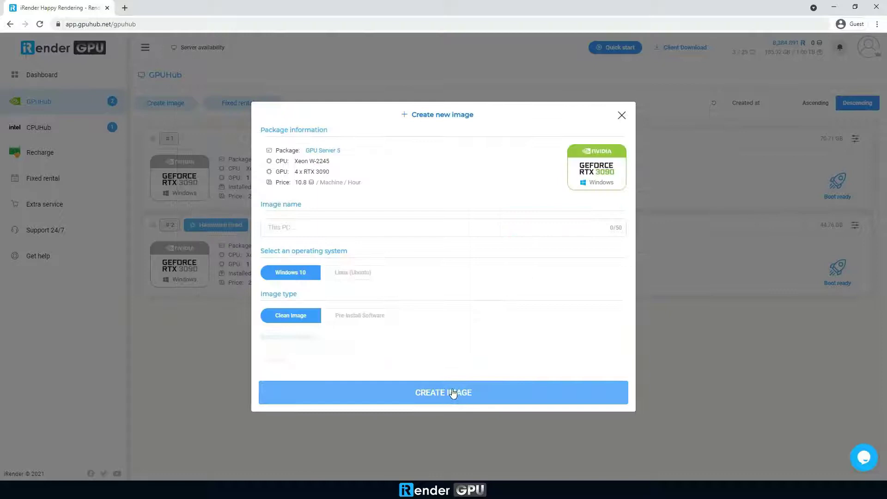
Step: Name the image 4xRTX3090 and create it as a clean Windows 10 image
click(373, 226)
text(4xRTX3090)
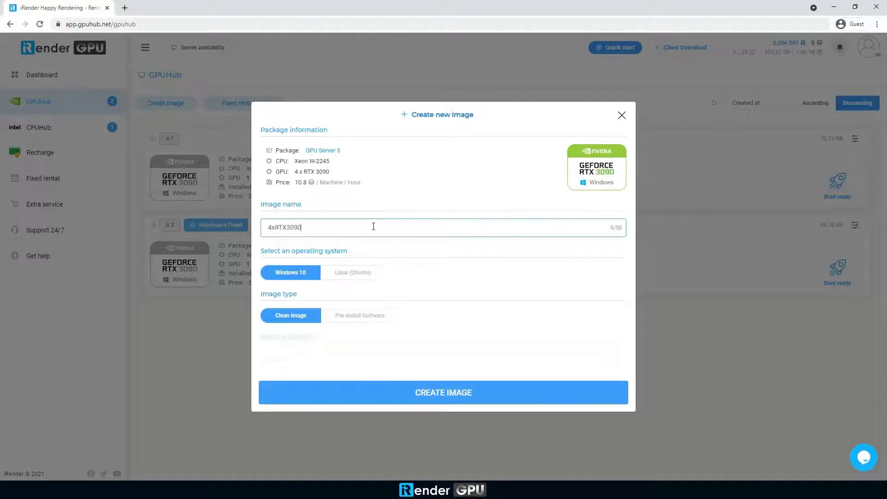
click(434, 393)
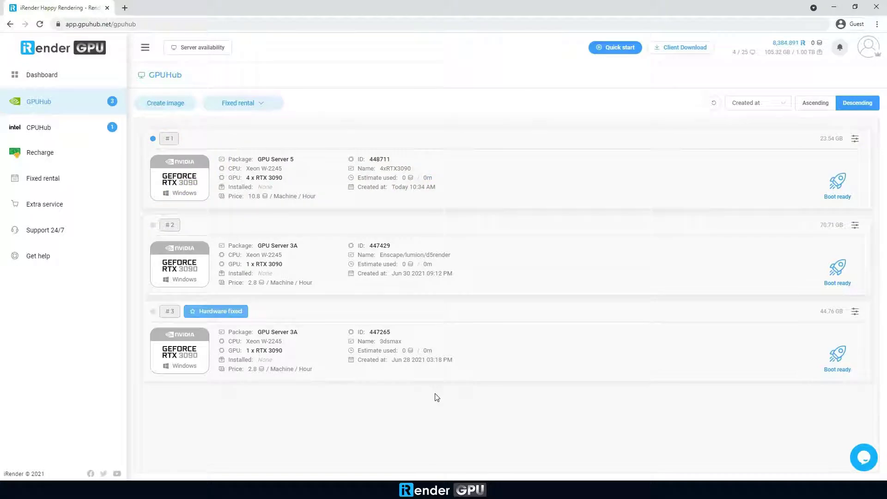
Step: Boot the 4xRTX3090 image and launch a connection to it from its downloaded remote desktop file
click(841, 184)
click(478, 330)
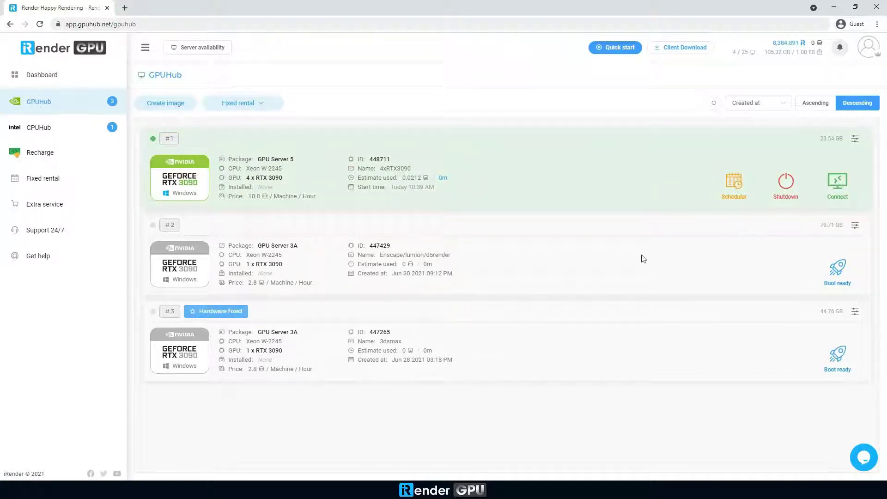
click(845, 186)
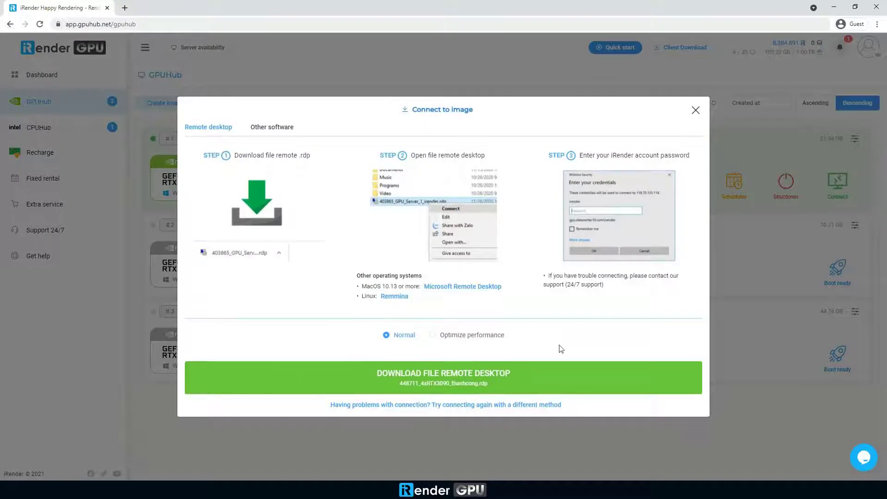
click(519, 376)
click(84, 471)
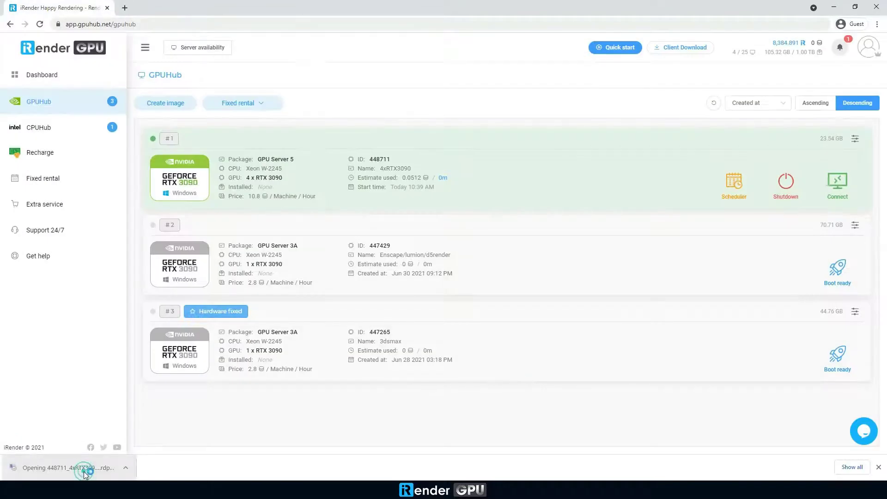
click(505, 294)
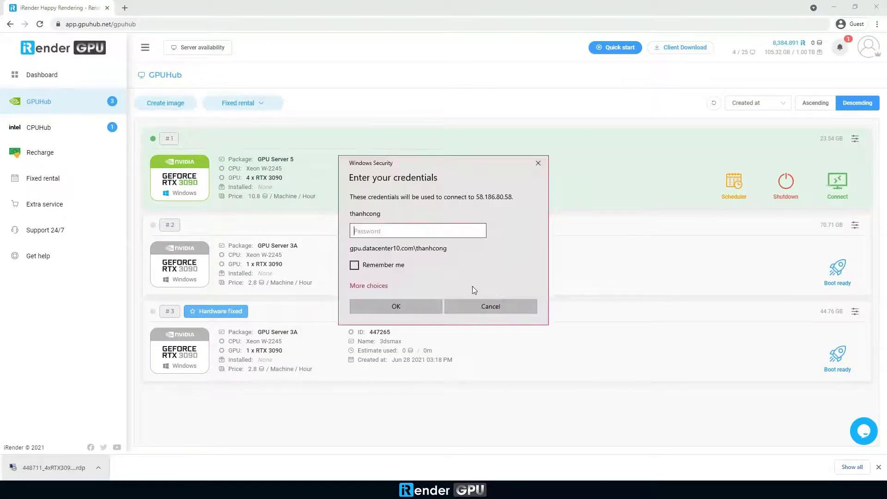
Step: Enter the account password in the remote desktop credentials and accept the connection to the server
text(•••••••)
click(423, 304)
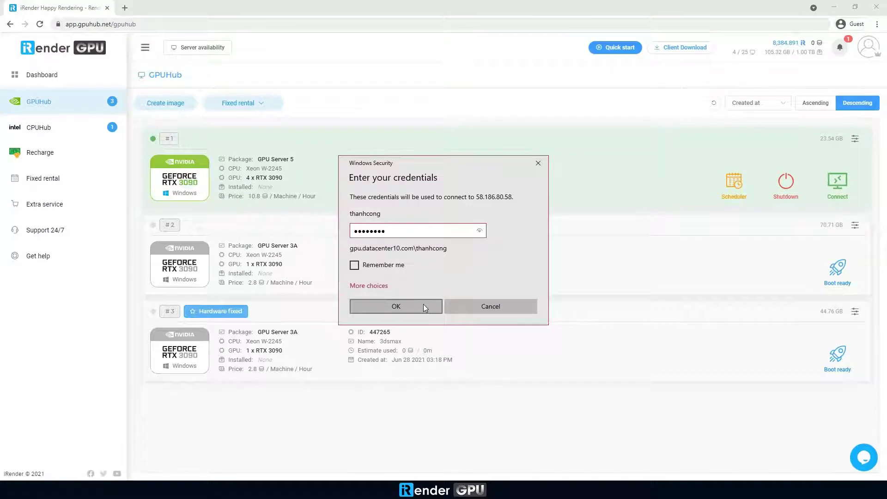
click(467, 319)
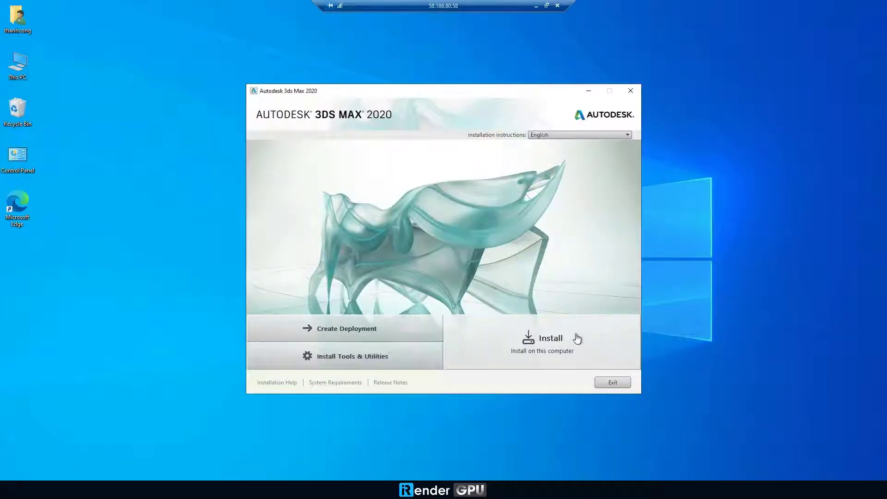
Step: Start installing Autodesk 3ds Max 2020 on the remote computer
click(577, 338)
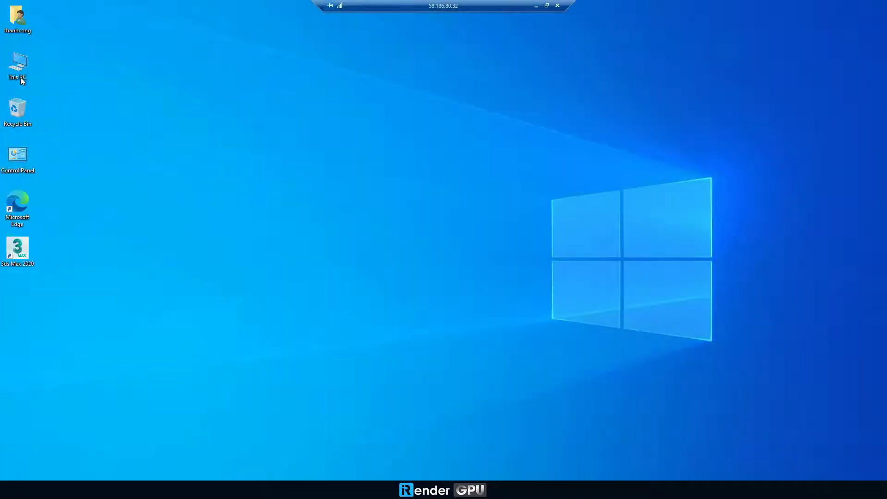
Step: Copy the Scene_008_AI20 folder from Storage (Z:) to the remote desktop and close the file window
double_click(17, 64)
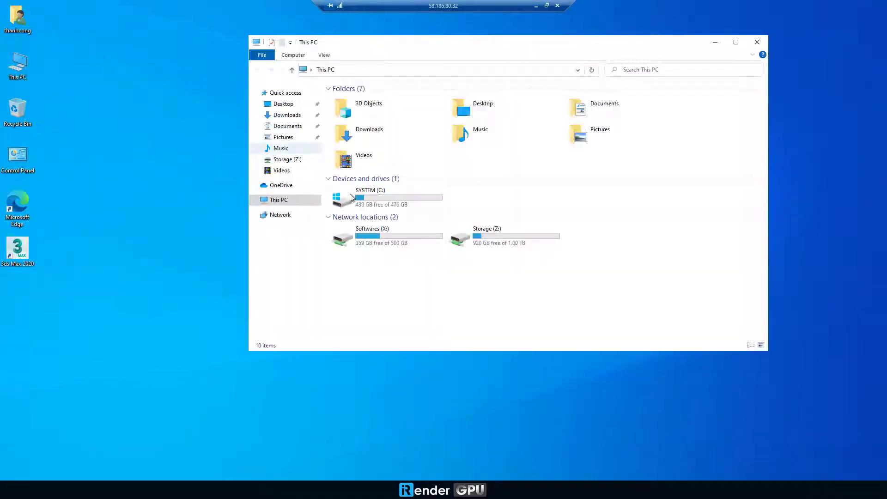
double_click(475, 233)
click(364, 119)
right_click(365, 118)
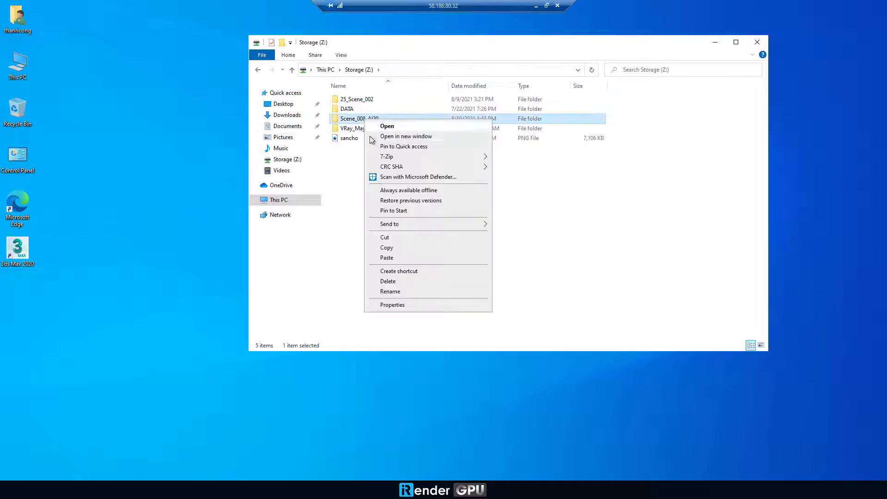
click(384, 248)
click(110, 291)
right_click(110, 291)
click(134, 331)
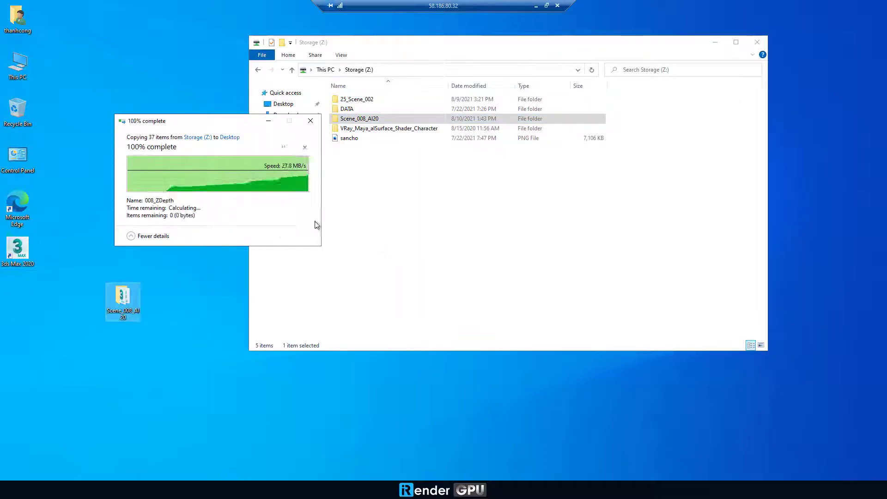
click(757, 44)
Step: Move the copied scene folder beneath the 3ds Max 2020 shortcut on the desktop and refresh the desktop
drag(107, 303, 10, 300)
right_click(133, 223)
click(149, 252)
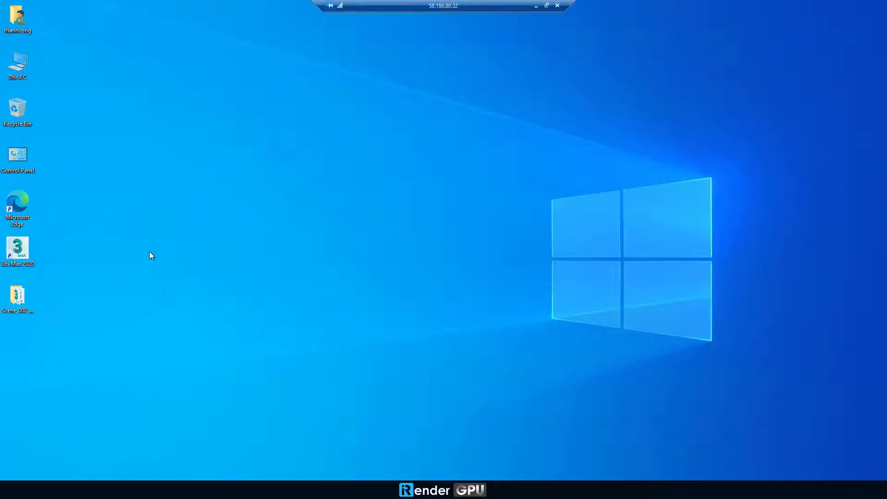
Step: Open the Redshift folder on the Softwares (X:) network drive
key(super+e)
click(279, 200)
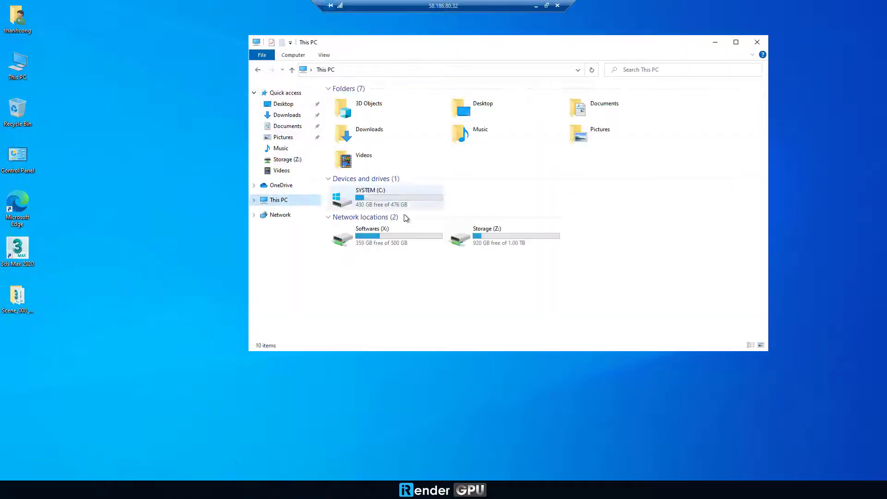
double_click(404, 236)
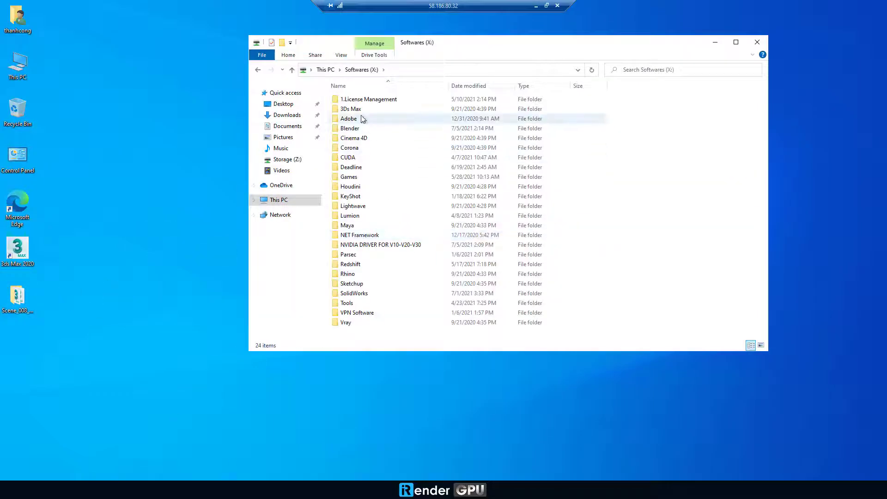
double_click(356, 264)
Step: Copy the redshift_v3.0.45_setup_flt installer to the desktop and close the file window
click(374, 217)
click(378, 225)
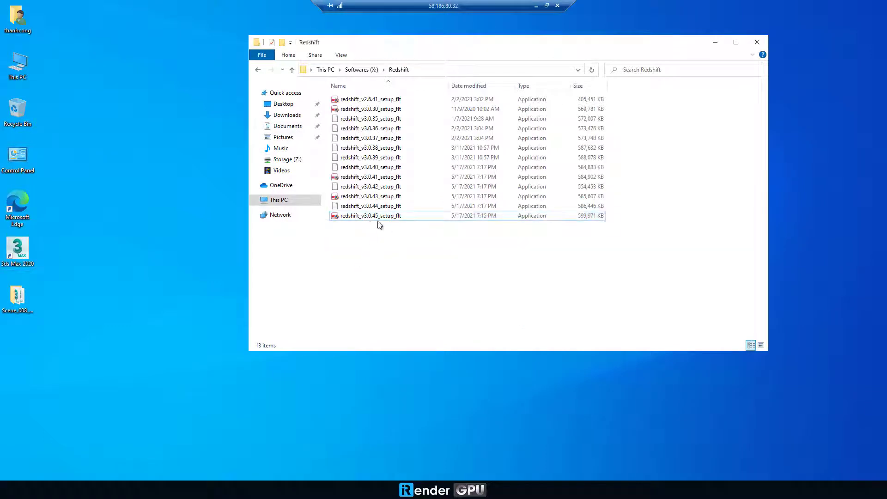
click(375, 220)
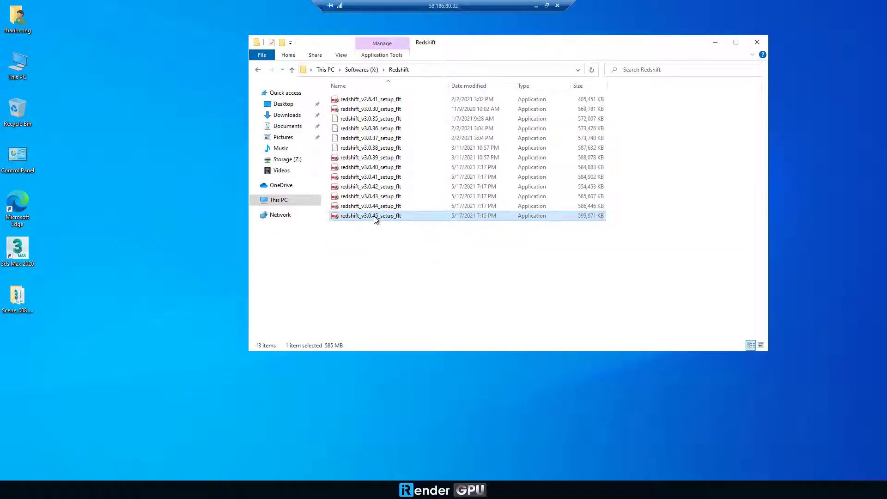
right_click(375, 219)
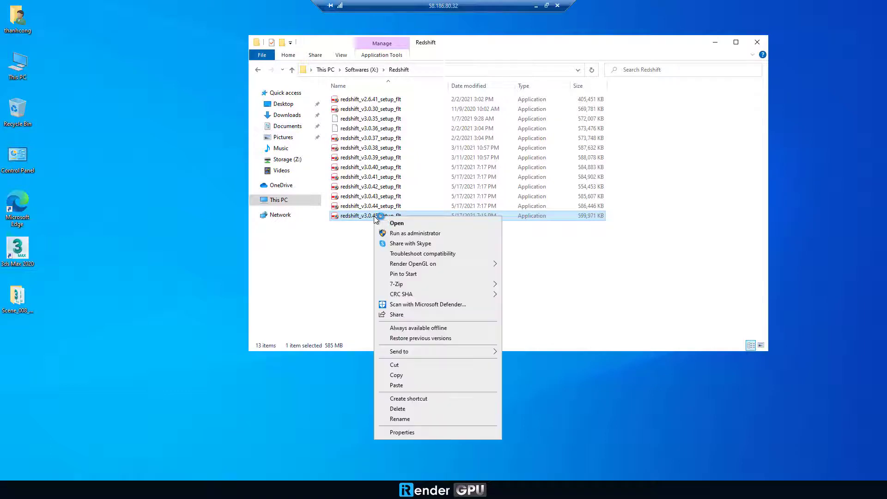
click(401, 374)
right_click(167, 190)
click(184, 229)
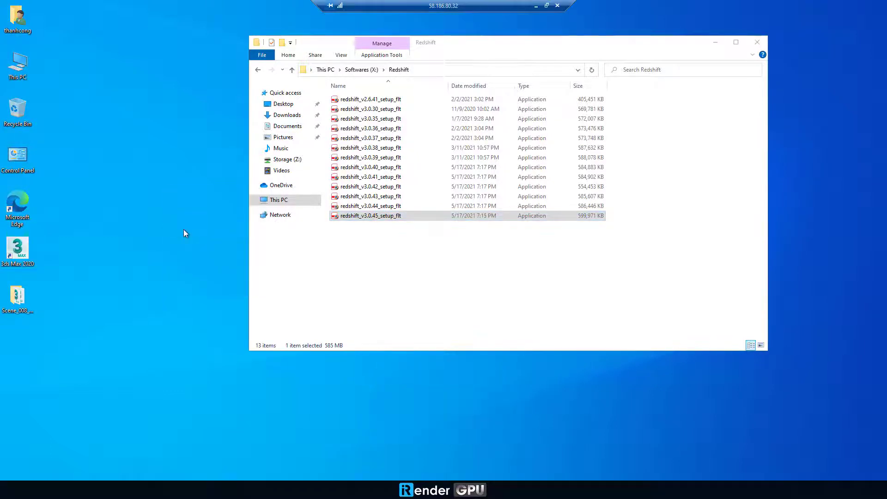
click(527, 254)
click(756, 42)
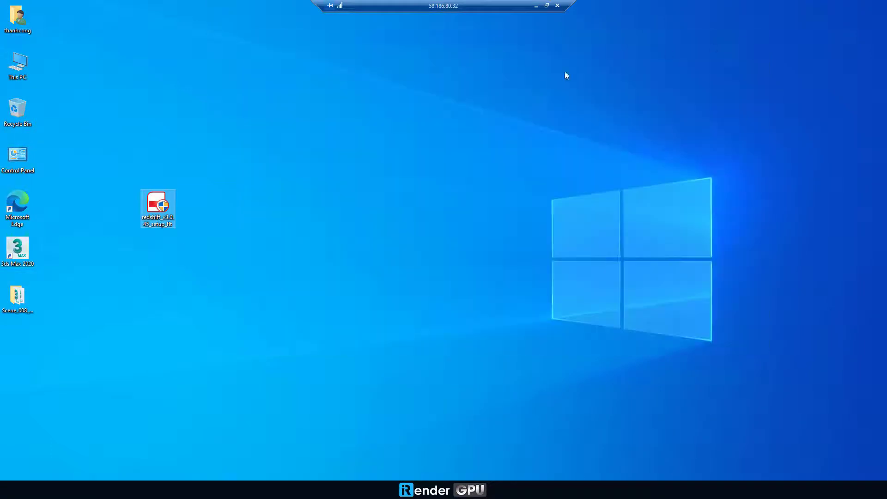
Step: Move the Redshift installer beneath the scene folder on the desktop and refresh the desktop
drag(157, 205, 19, 344)
right_click(172, 221)
click(190, 248)
Step: Install Redshift 3.0.45 with the TDR delay increased to 60 seconds and without running the Redshift Licensing Tool
double_click(19, 344)
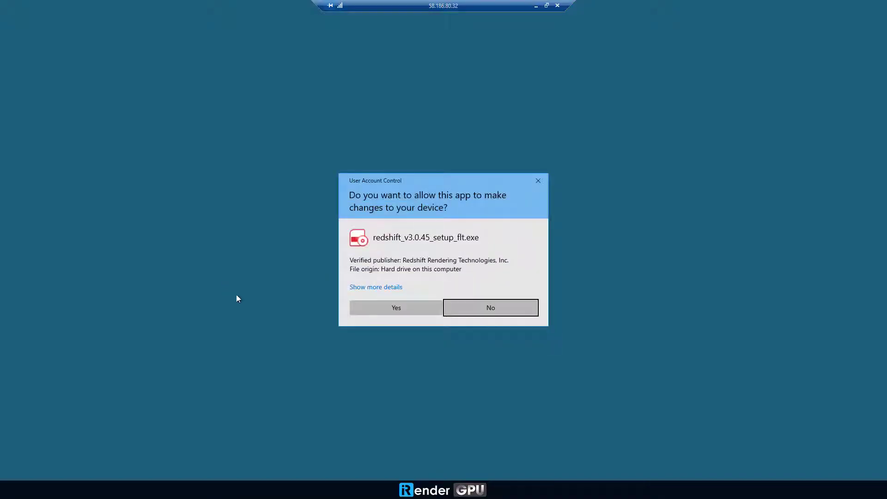
click(406, 304)
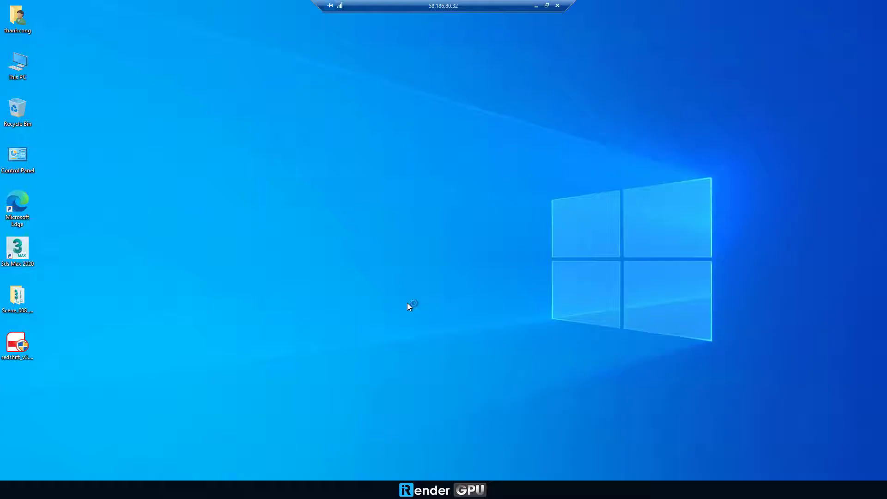
click(494, 318)
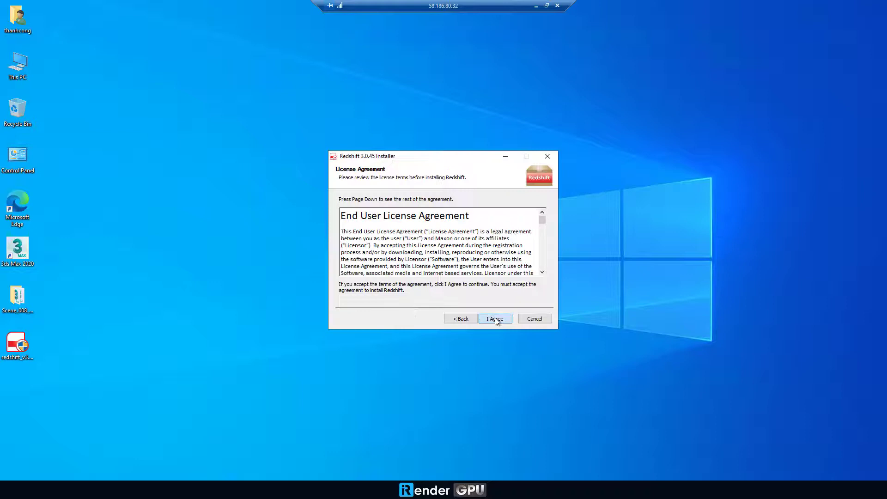
click(493, 318)
click(508, 317)
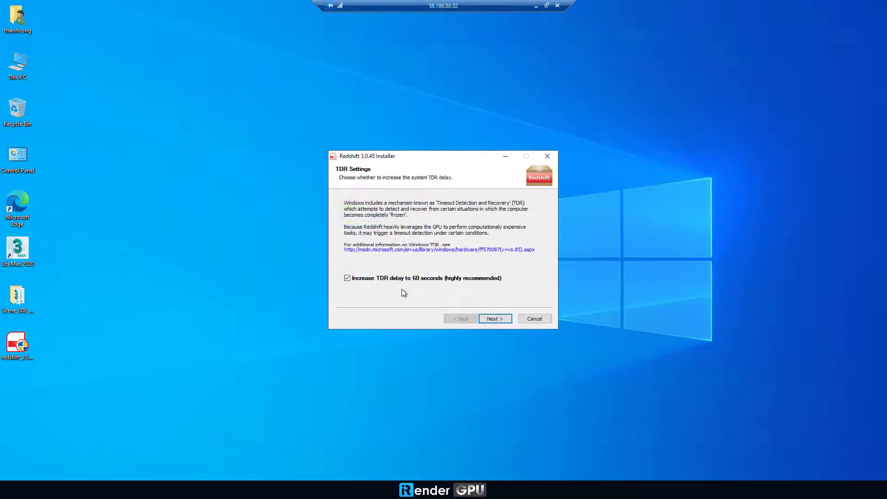
click(498, 318)
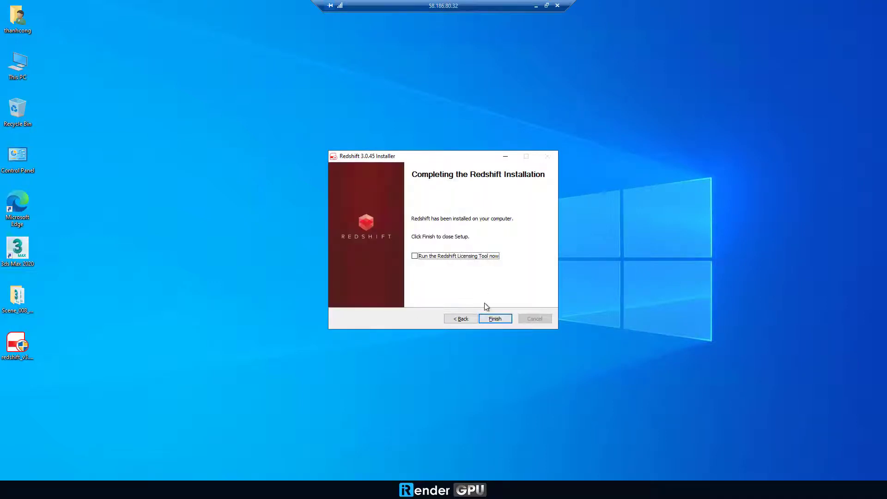
click(493, 318)
right_click(212, 201)
click(243, 233)
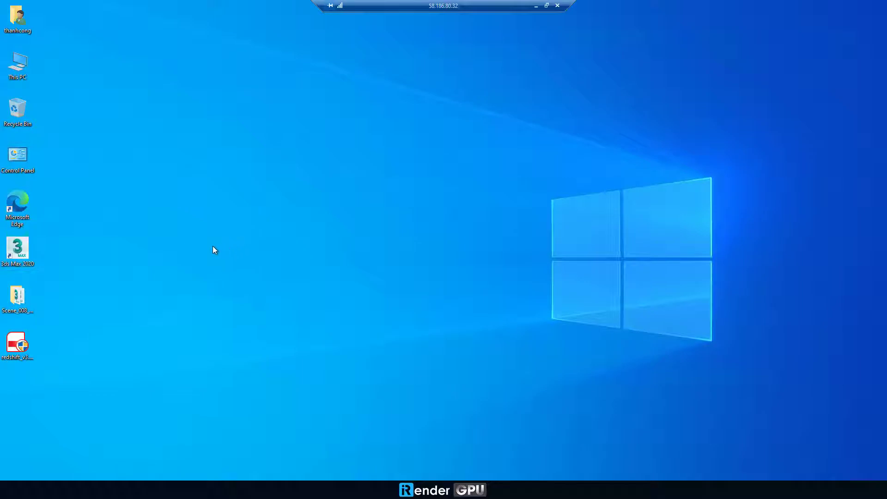
Step: Open the iRender.LicenseManagement-1.0.0.10.msi archive in the 1.License Management folder on the Softwares (X:) network drive
key(super+e)
click(279, 199)
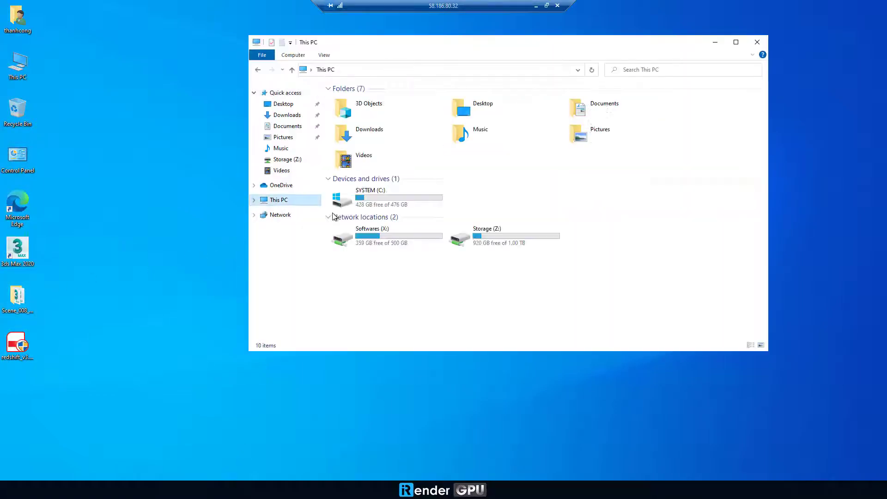
double_click(365, 232)
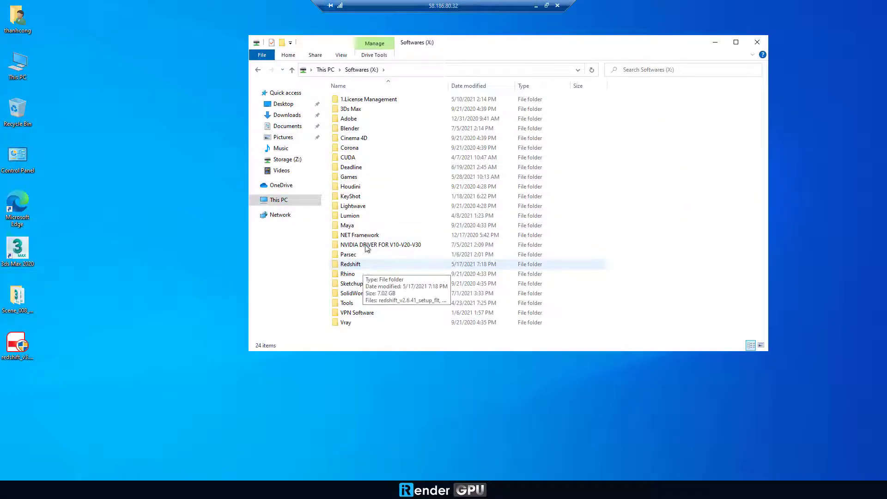
double_click(369, 100)
right_click(367, 102)
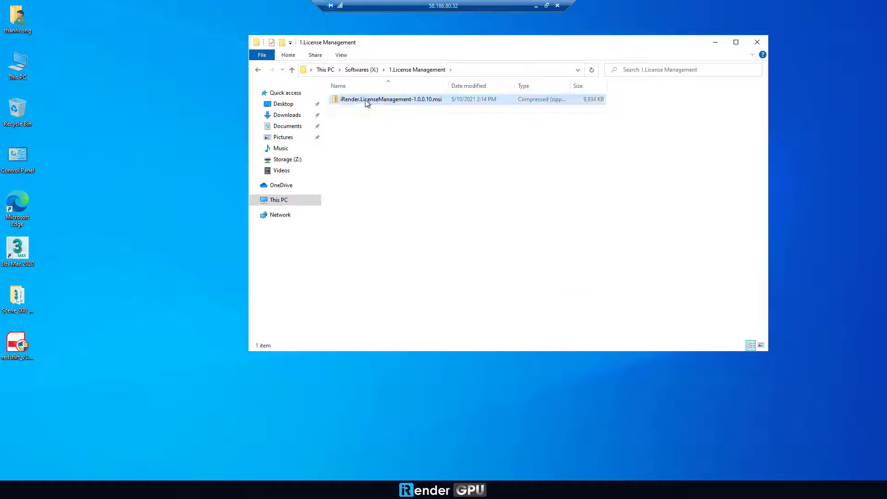
click(391, 108)
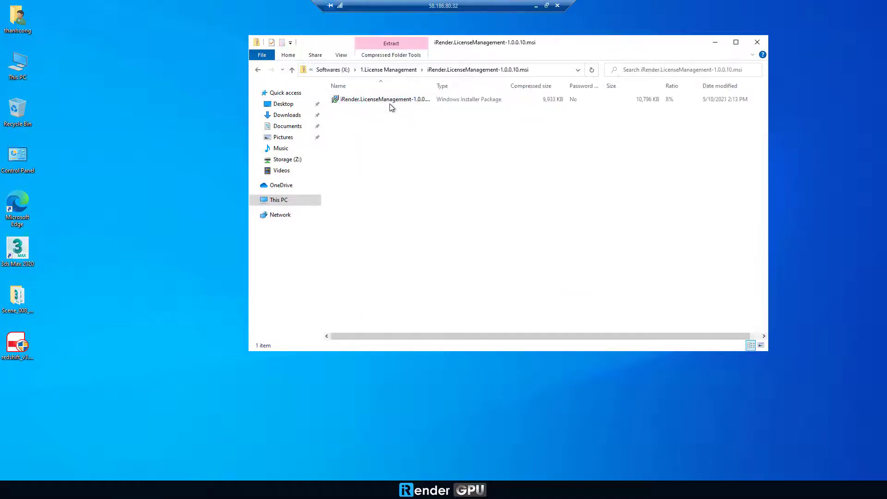
Step: Copy the iRender.LicenseManagement Windows Installer package out of the archive onto the desktop
right_click(391, 103)
click(402, 130)
right_click(143, 168)
click(164, 208)
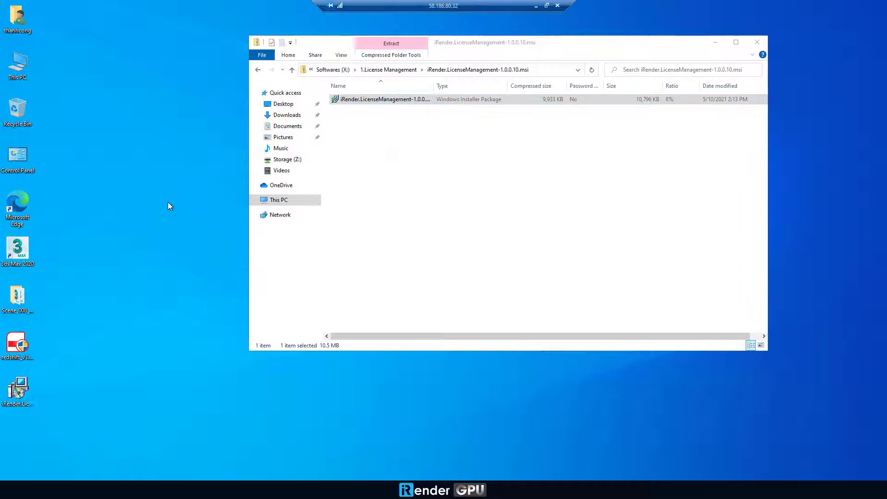
Step: Copy the zipped iRender.LicenseManagement-1.0.0.10.msi archive to the desktop as well and close the file window
click(402, 70)
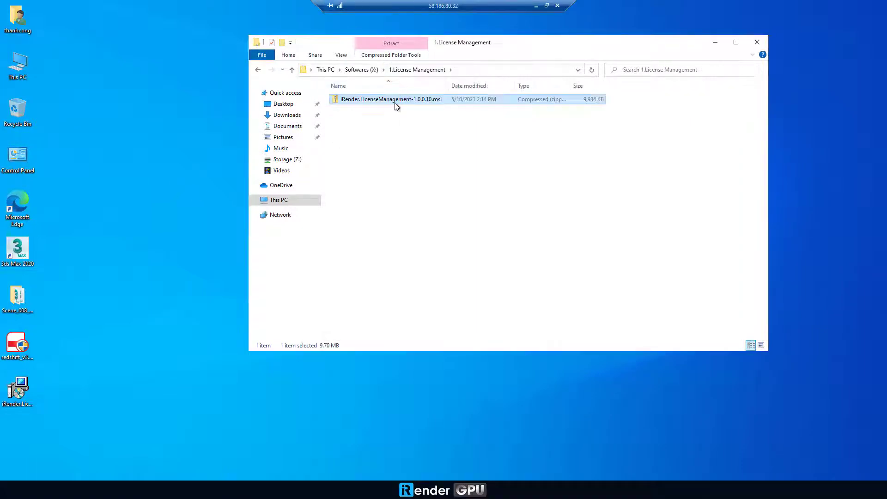
right_click(394, 101)
click(416, 265)
right_click(132, 161)
click(152, 201)
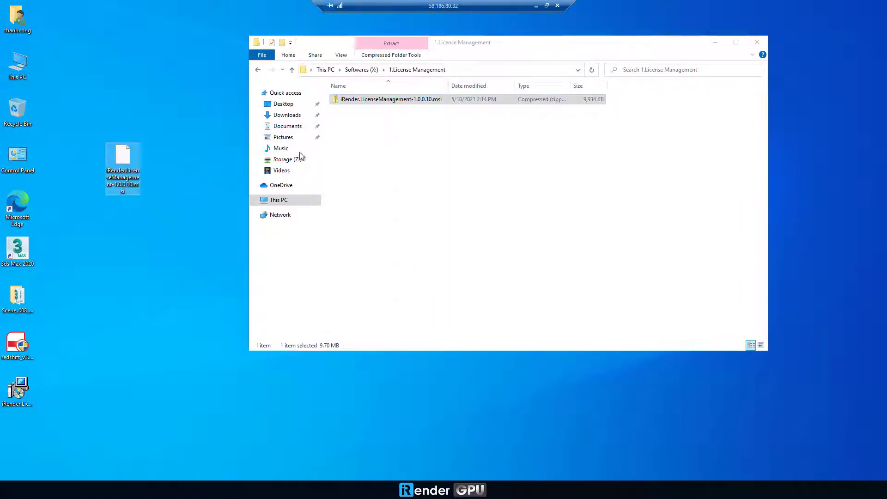
click(757, 42)
Step: Install iRender License Management from the desktop archive into the default folder and launch it on completion
double_click(124, 157)
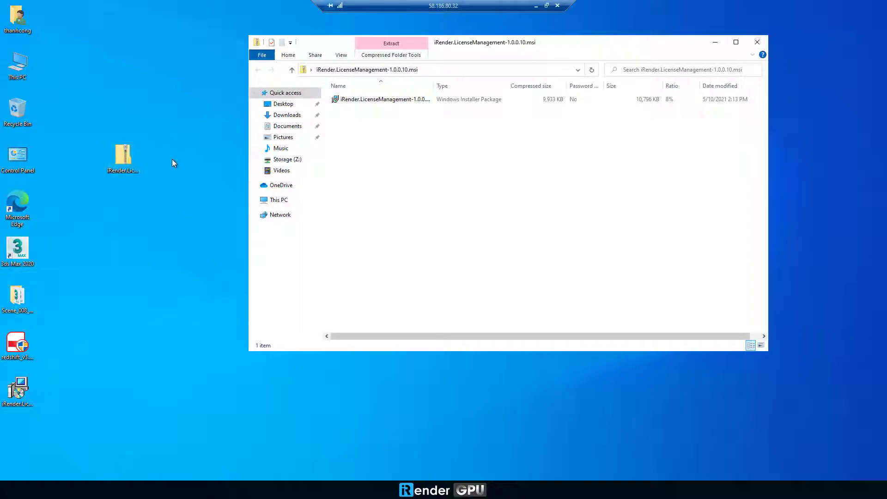
double_click(363, 101)
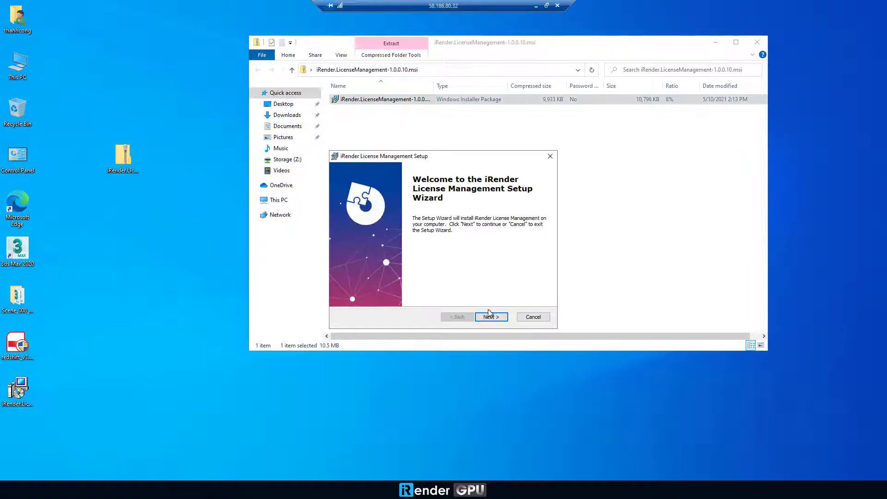
click(491, 317)
click(714, 41)
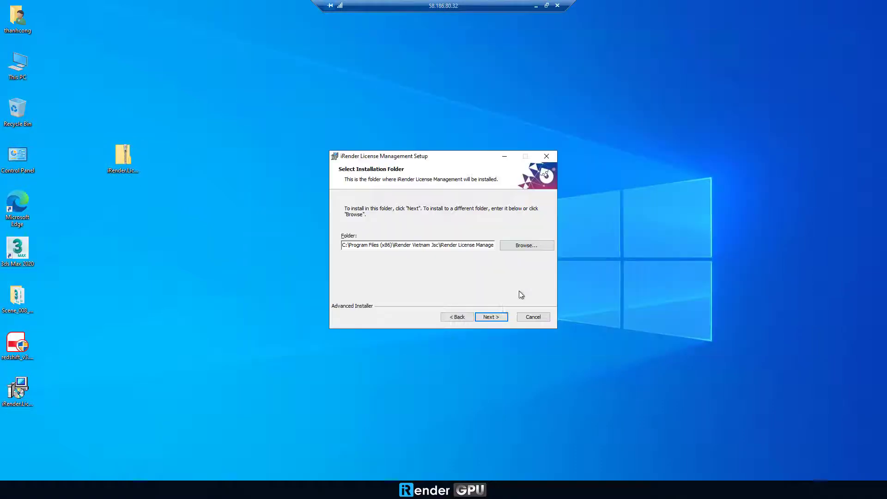
click(496, 318)
click(497, 317)
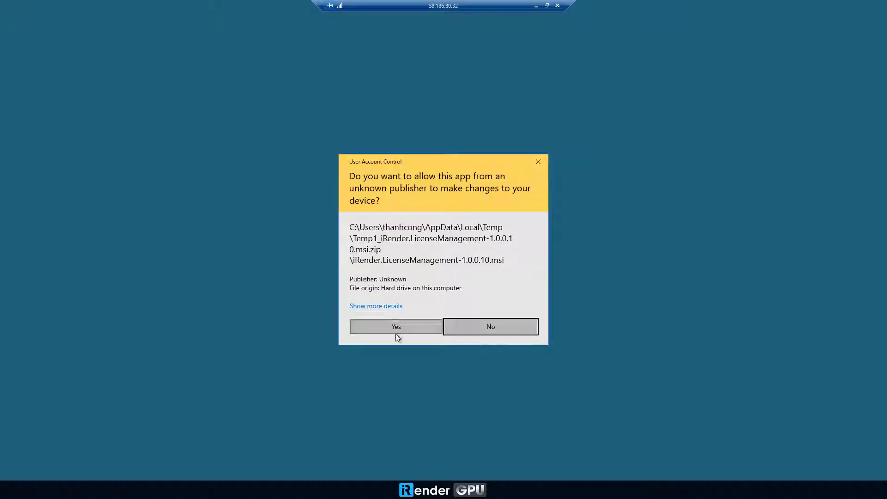
click(400, 330)
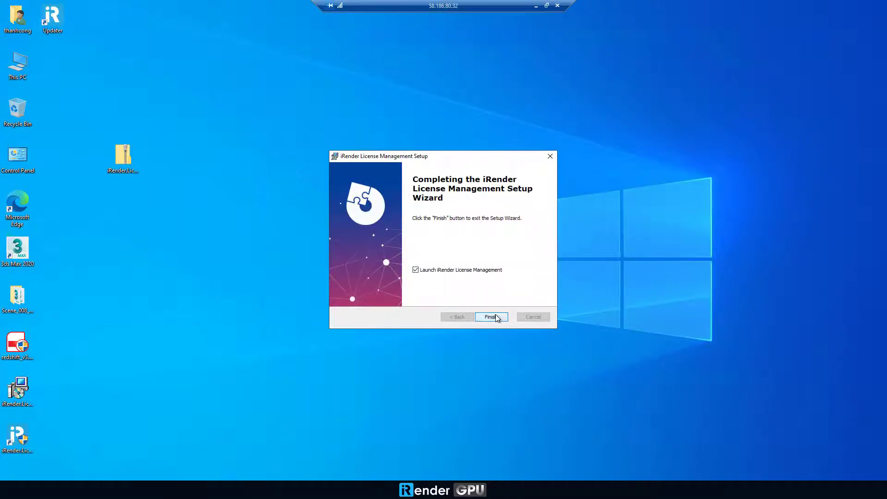
click(496, 317)
click(402, 307)
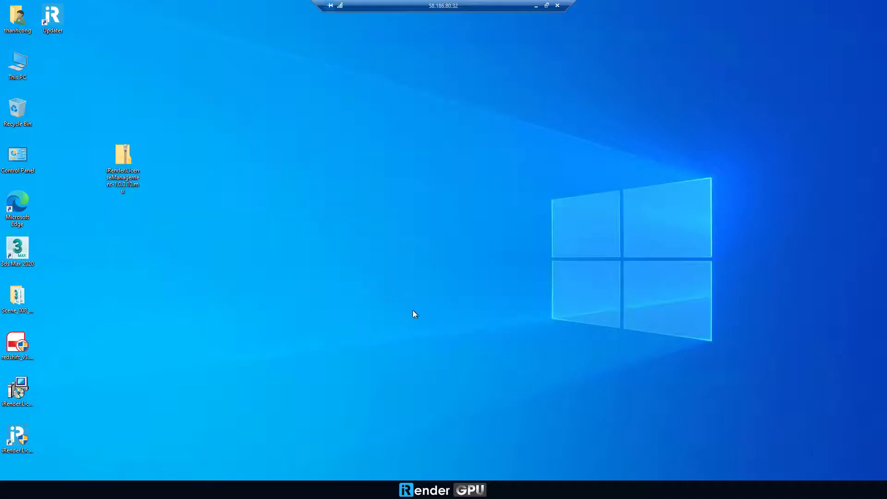
Step: Sign in to iRender License Management with the account username and password, connect the license and minimize the window
click(415, 222)
text(thanhc)
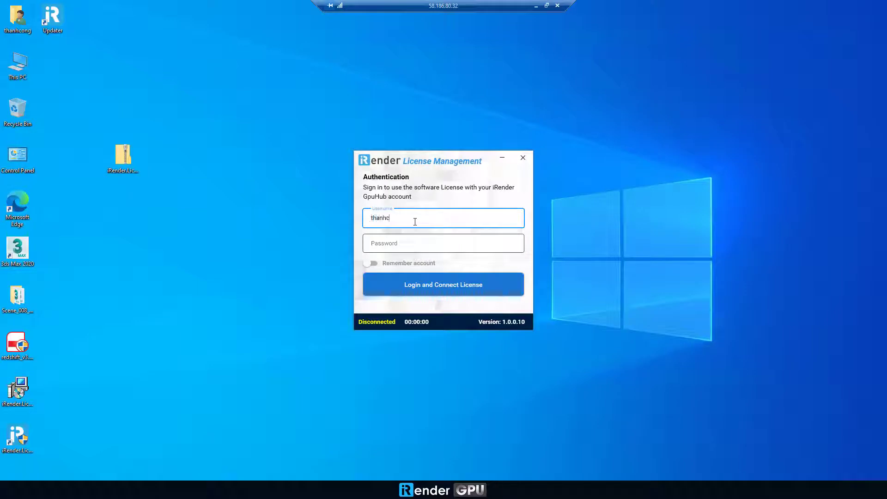
text(ong)
key(Tab)
text(****)
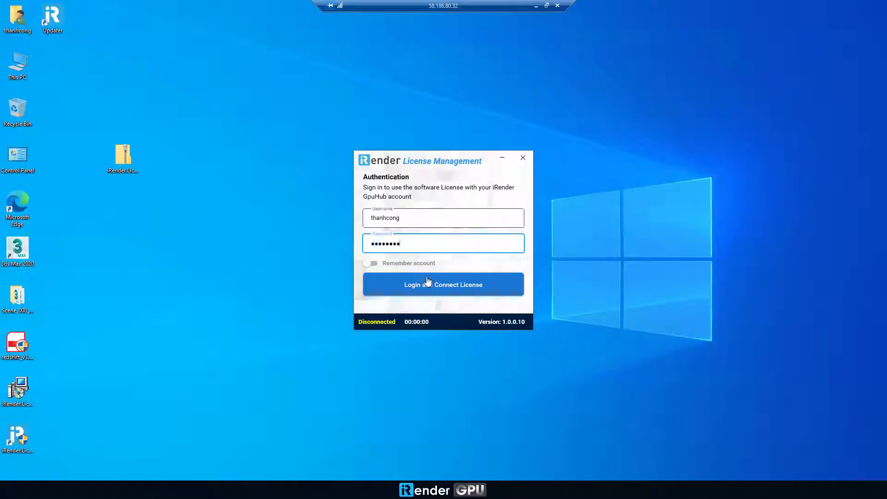
click(428, 280)
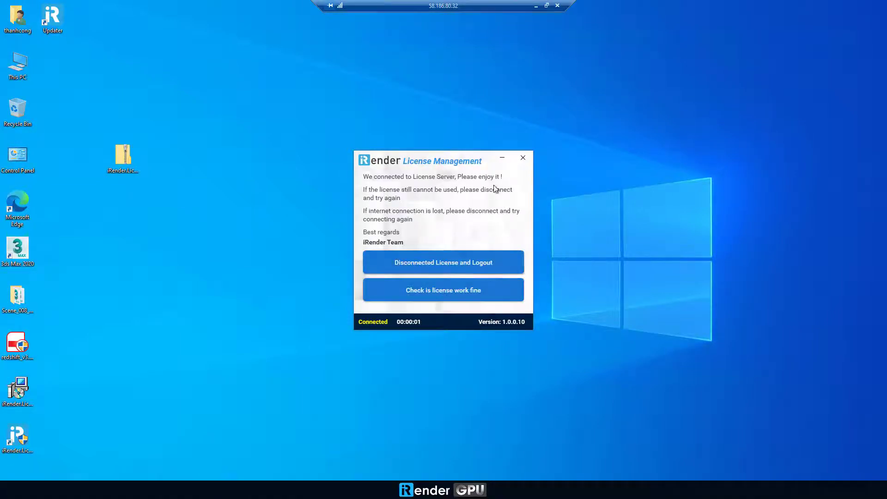
click(502, 158)
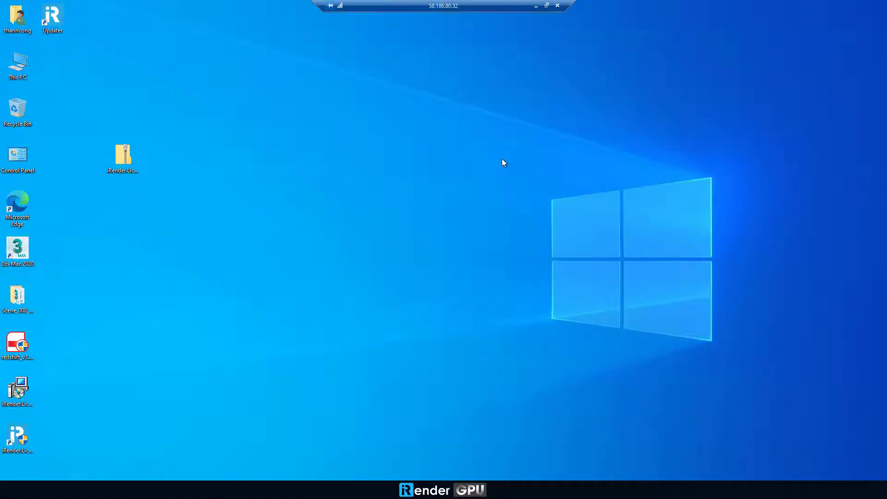
Step: Open the 008_REDSHIFT scene from the Scene_008_AI20 folder on the desktop in 3ds Max 2020
double_click(22, 295)
click(367, 133)
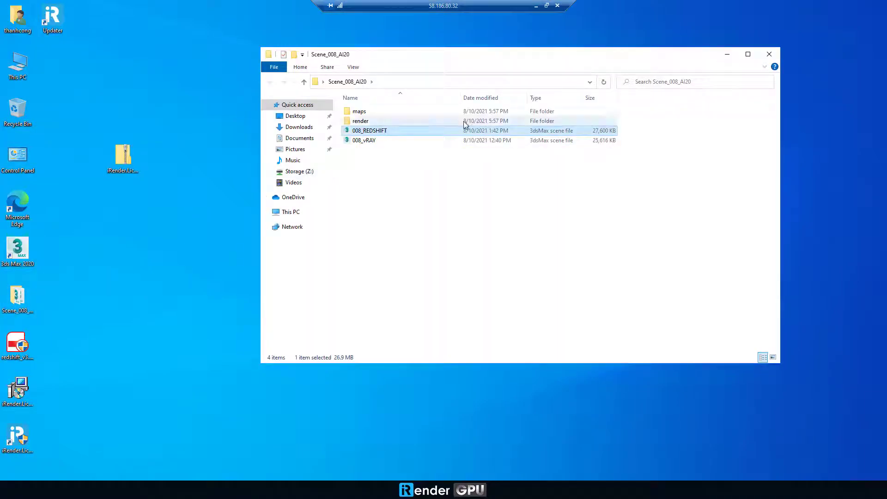
double_click(367, 133)
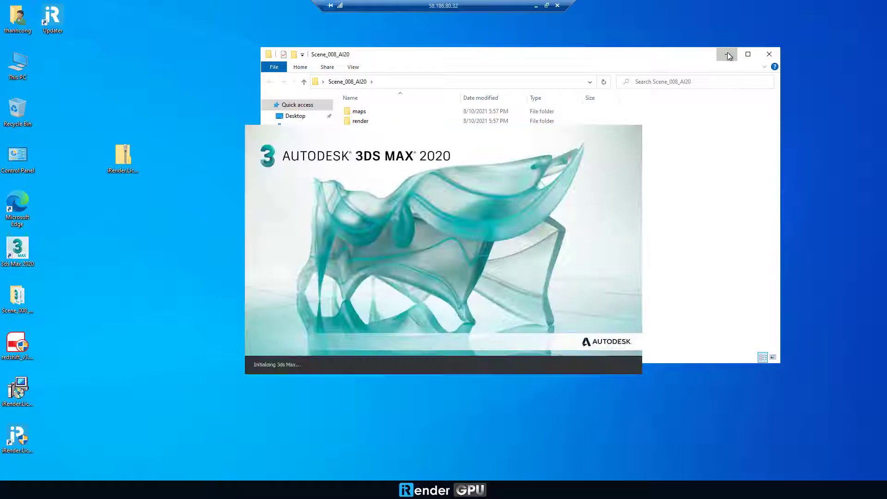
click(727, 55)
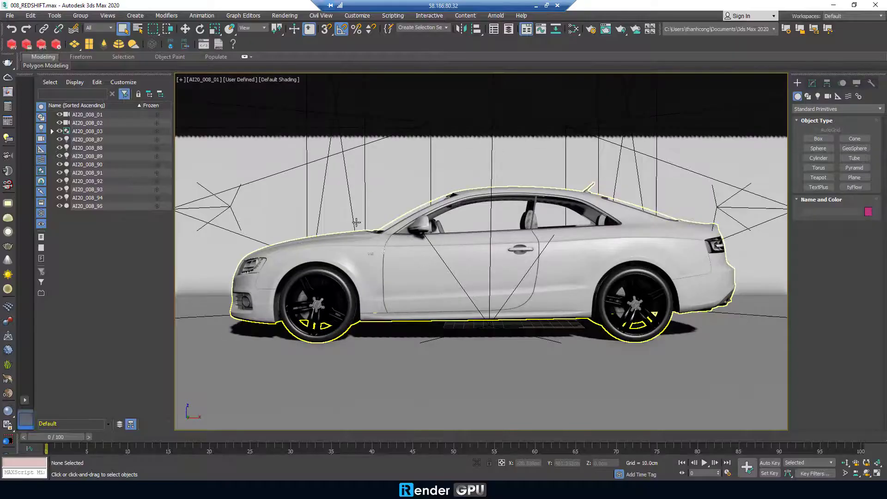
Step: Review the Redshift render setup: the chosen renderer, common output, global illumination, render elements and memory settings
click(591, 30)
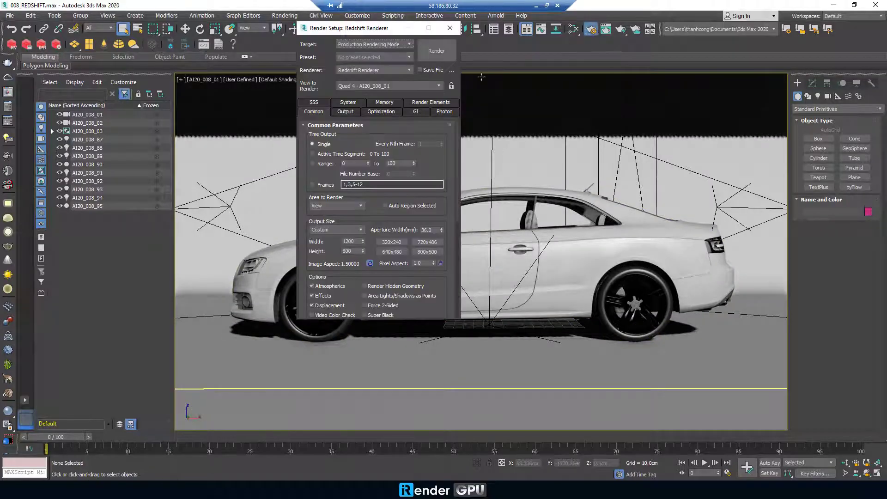
click(400, 70)
click(374, 113)
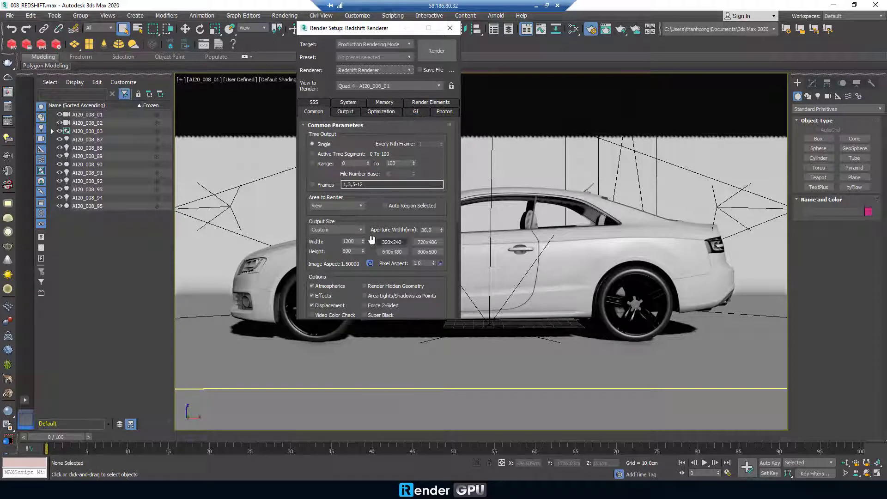
click(417, 112)
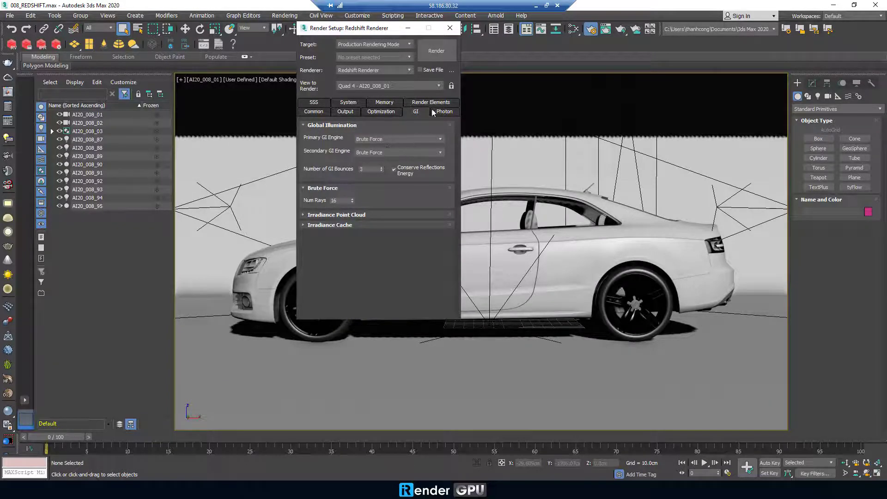
click(431, 103)
click(376, 126)
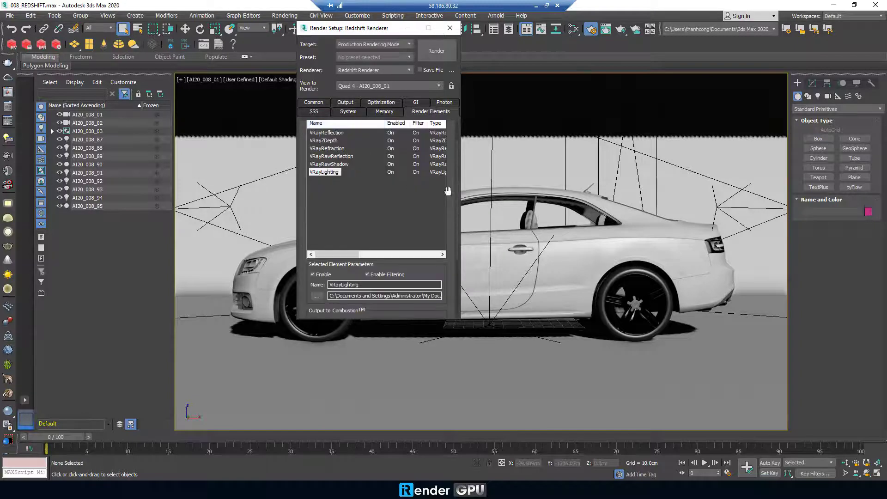
scroll(456, 187, up, 3)
click(386, 113)
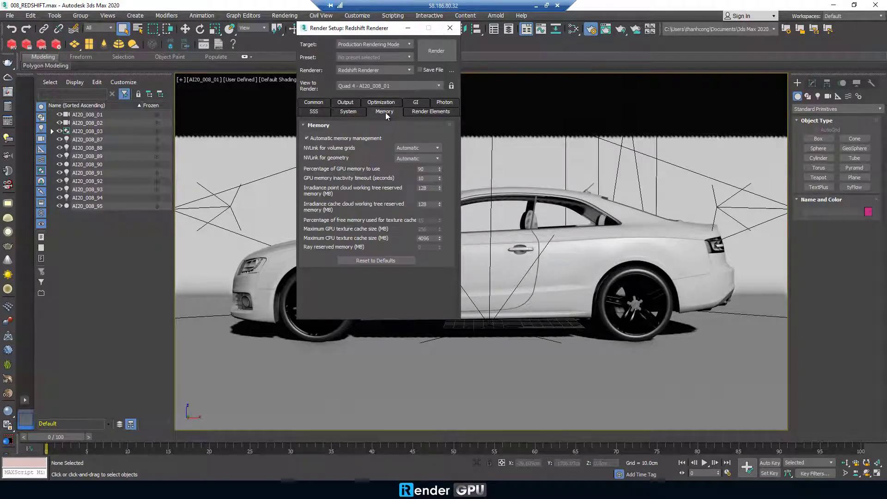
Step: Examine the compute devices enabled for Redshift in the Global Preferences of the render setup's system settings
click(350, 113)
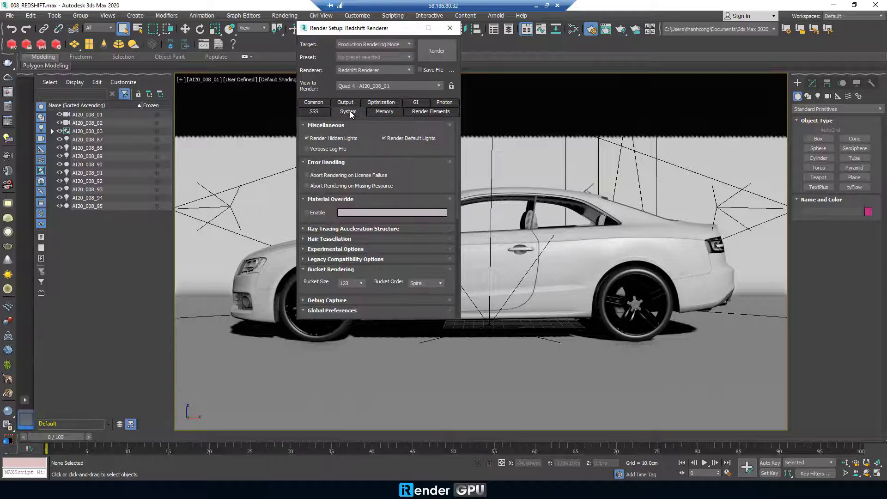
click(335, 318)
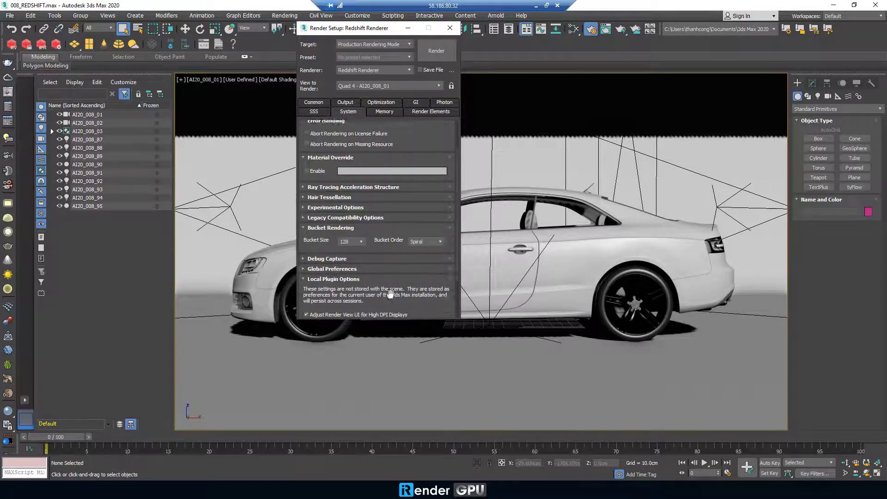
scroll(392, 300, down, 3)
scroll(392, 301, down, 1)
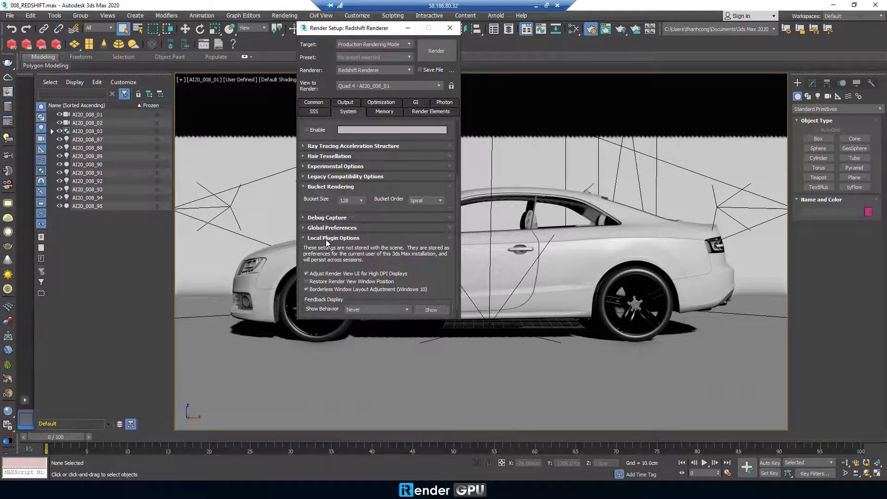
scroll(332, 241, up, 3)
click(339, 313)
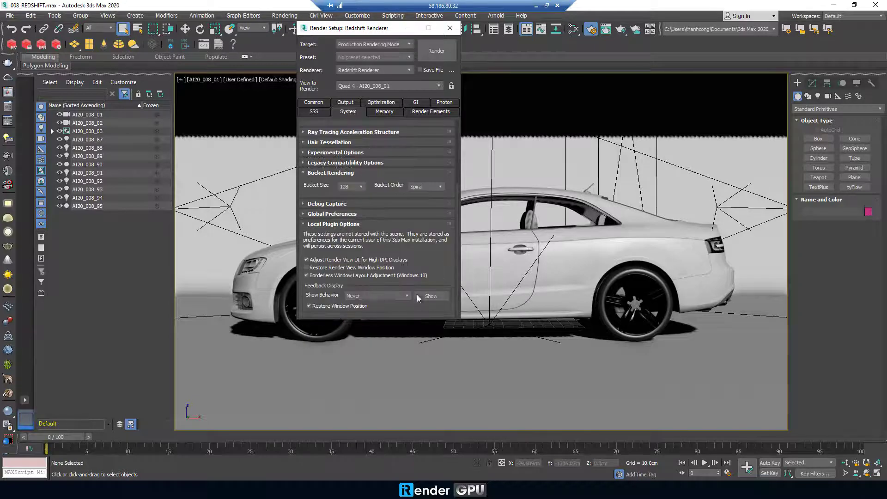
click(326, 214)
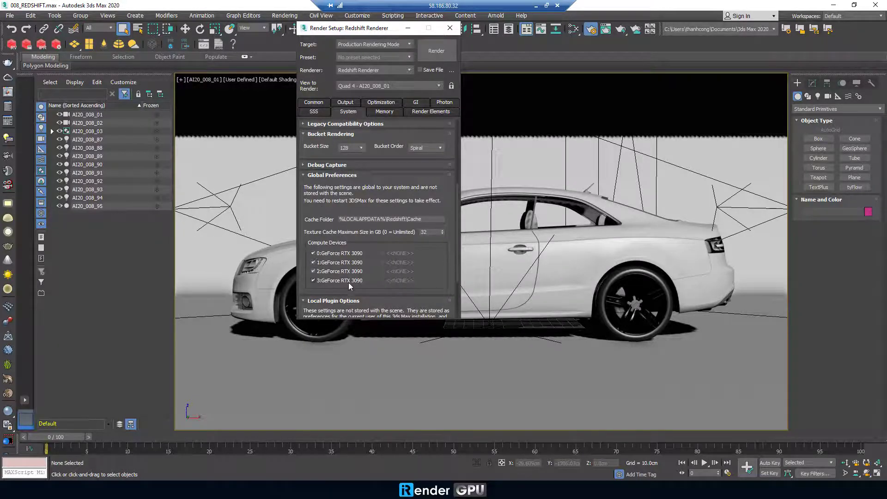
Step: Render the car scene in the Redshift Render View, with the render window placed beside the Render Setup window
drag(372, 28, 262, 95)
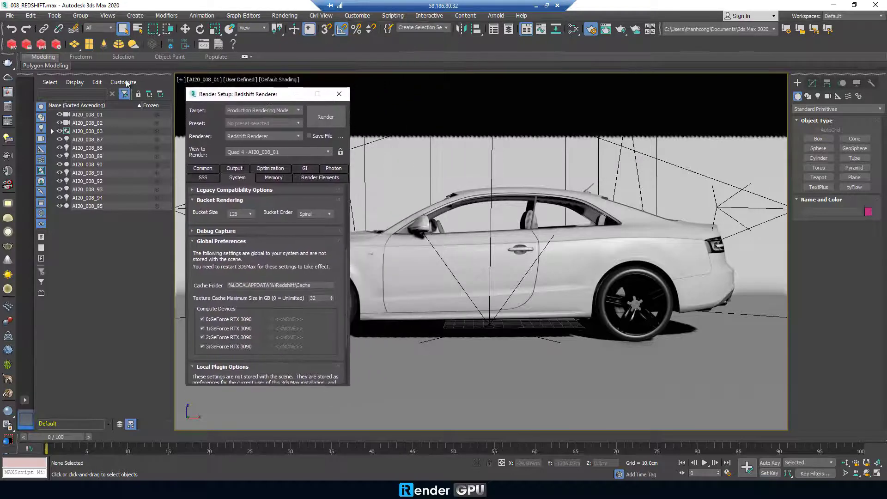
click(43, 47)
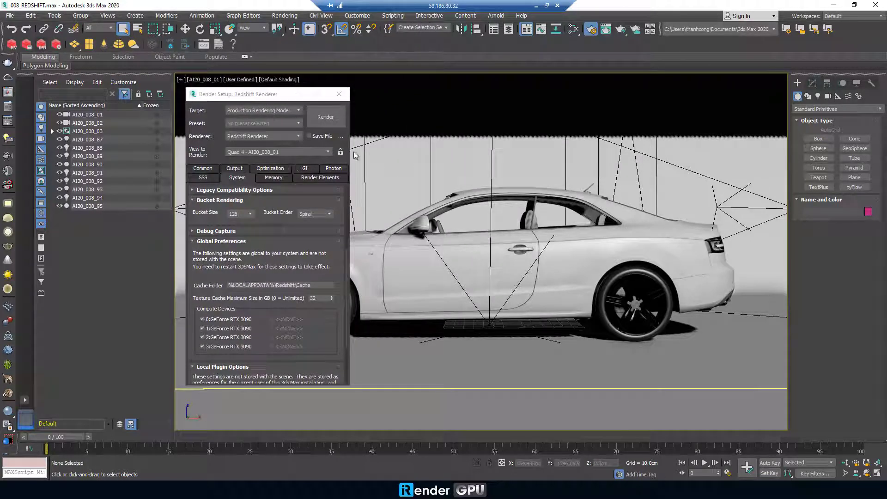
click(325, 117)
drag(319, 105, 525, 104)
drag(376, 175, 383, 188)
click(573, 332)
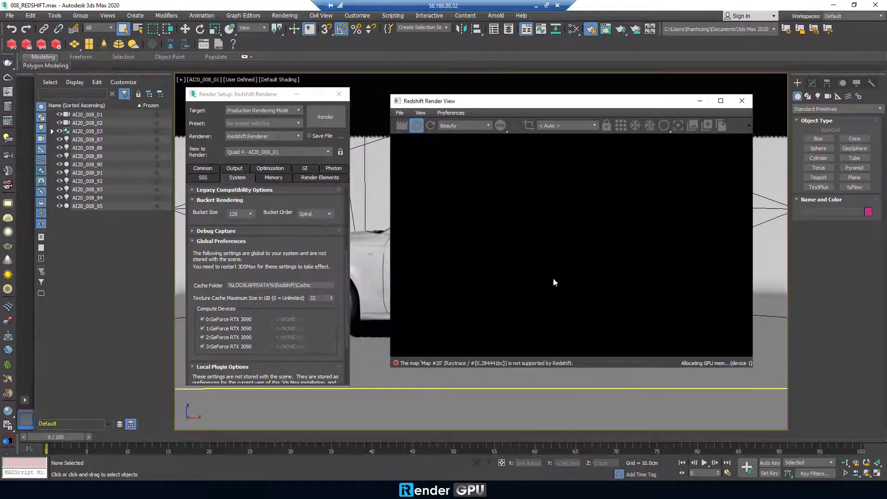
drag(558, 107, 545, 106)
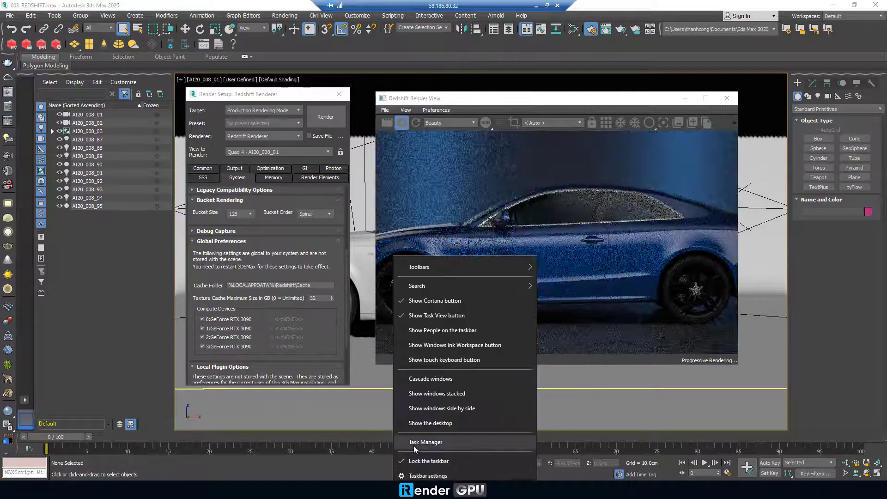
Step: Open Task Manager's performance view and check the load on GPU 0 to GPU 3 during the render
click(414, 443)
click(205, 101)
scroll(220, 258, down, 3)
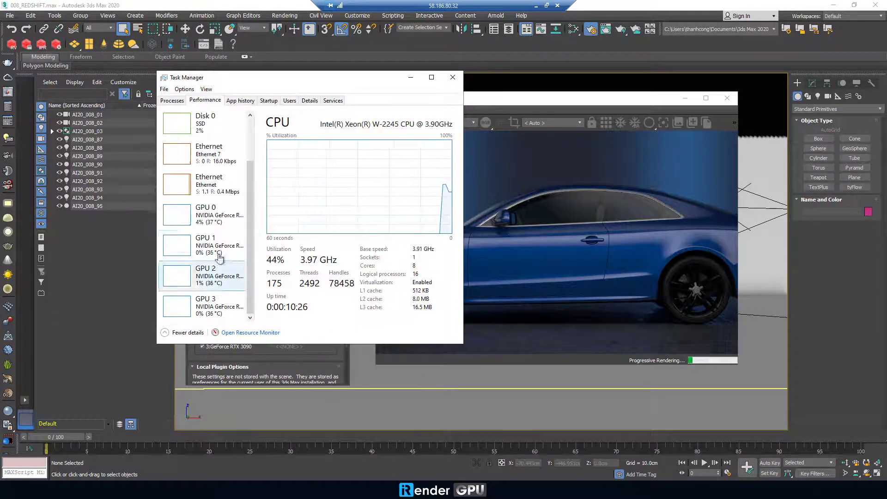
Step: Examine the usage and memory graphs of each RTX 3090 in a widened Task Manager window and minimize it
click(206, 225)
click(206, 244)
click(208, 267)
click(213, 301)
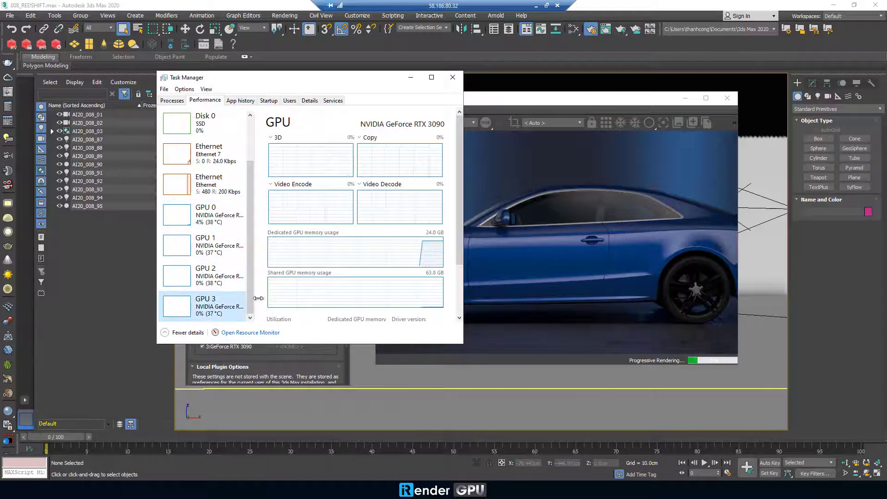
drag(259, 298, 284, 298)
drag(463, 212, 494, 213)
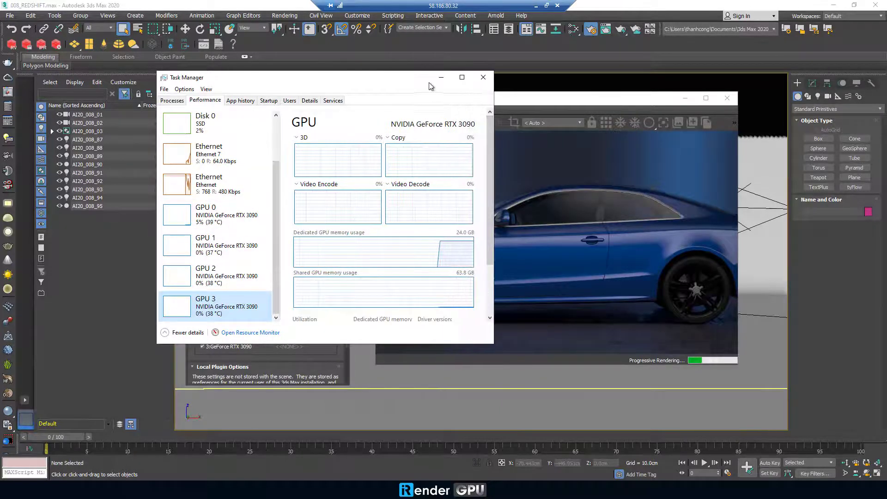
click(440, 77)
Step: Enlarge the Redshift Render View to fit the whole car image and place it beside the Render Setup window
scroll(573, 250, down, 5)
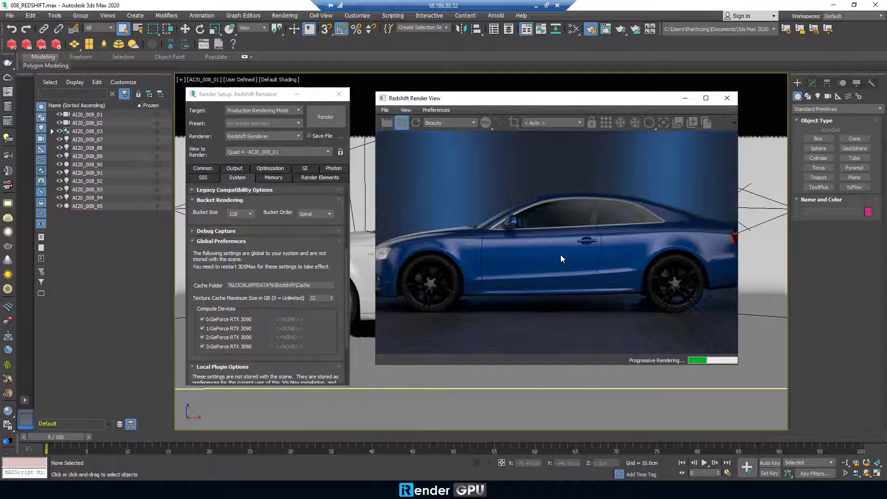
scroll(560, 256, down, 2)
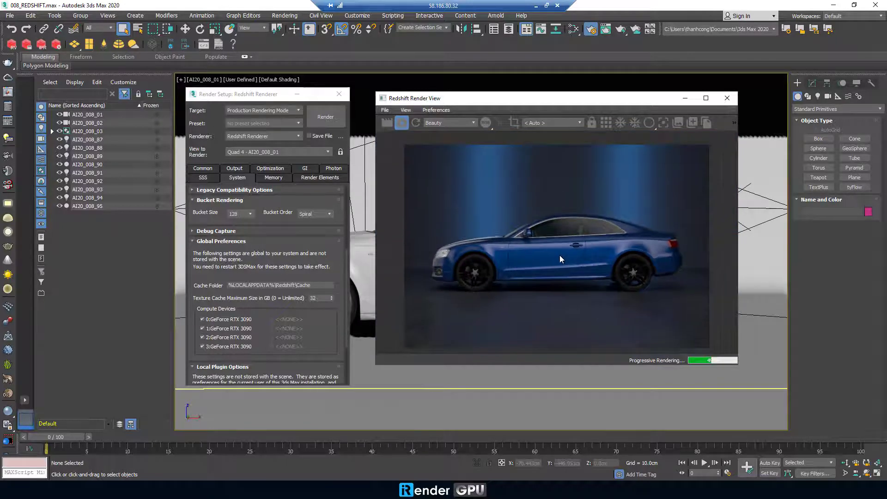
scroll(560, 256, up, 1)
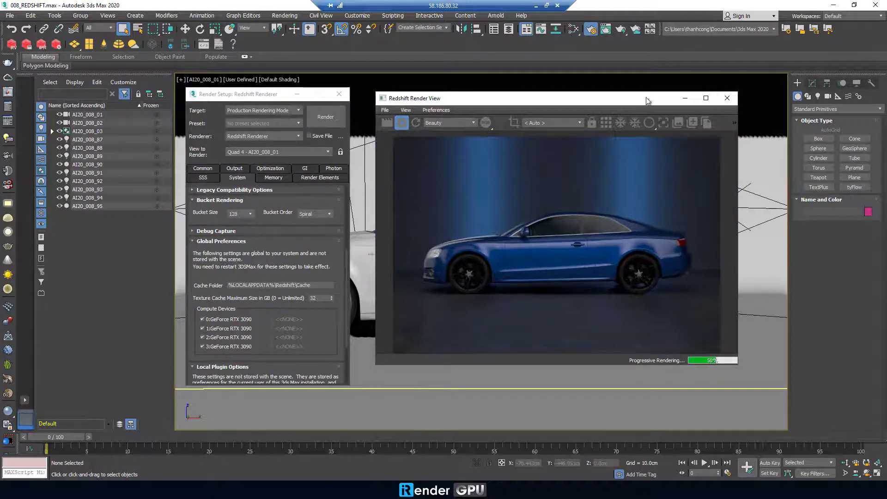
click(706, 98)
drag(738, 307, 885, 307)
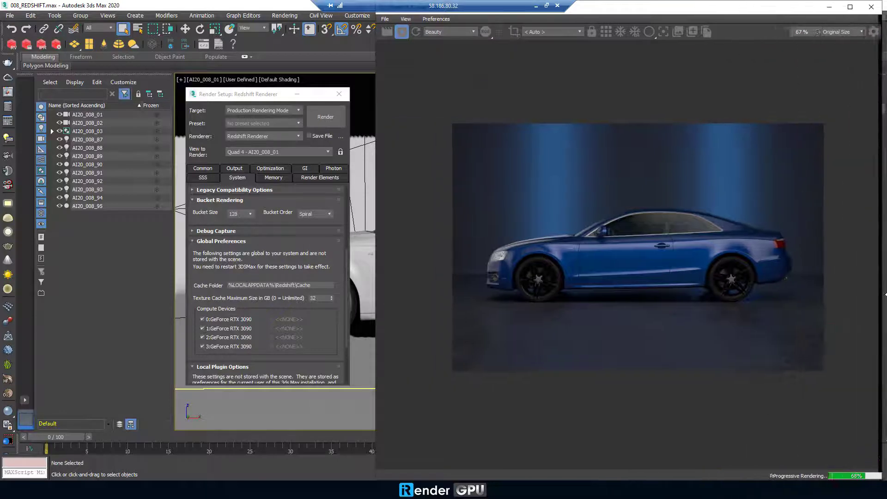
scroll(700, 319, up, 2)
drag(374, 352, 305, 351)
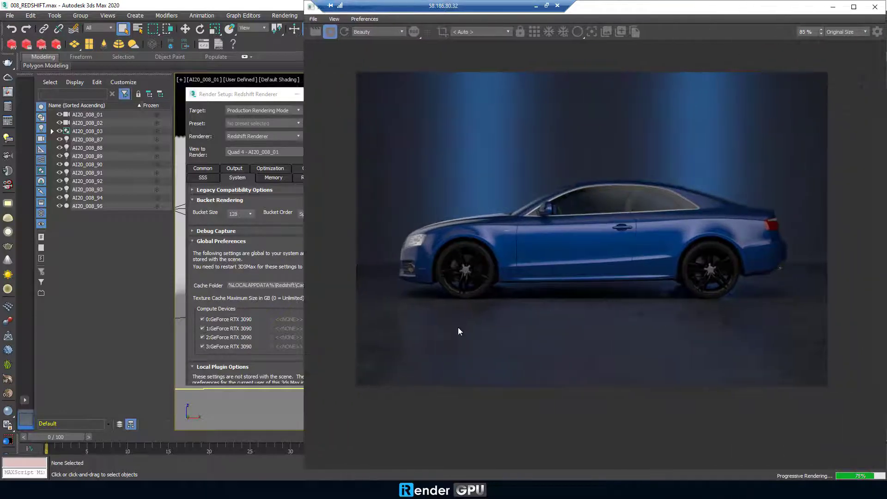
middle_drag(521, 323, 509, 325)
scroll(510, 325, down, 1)
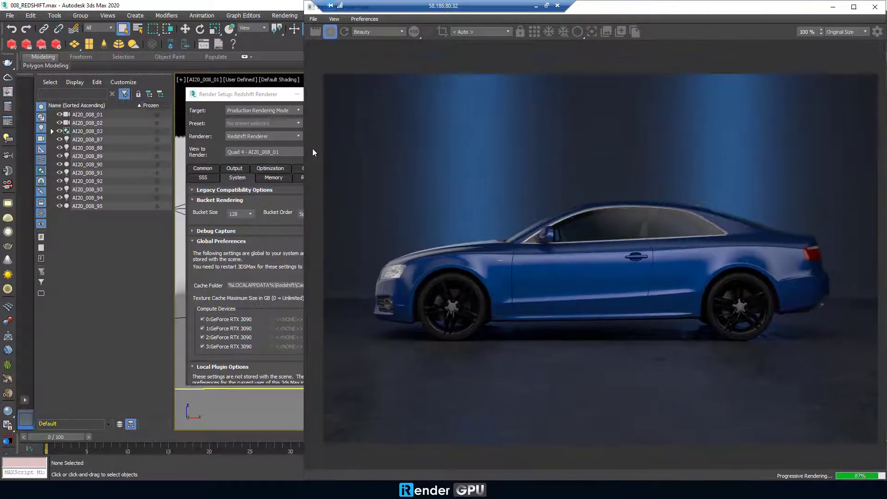
drag(238, 95, 127, 102)
drag(627, 3, 580, 3)
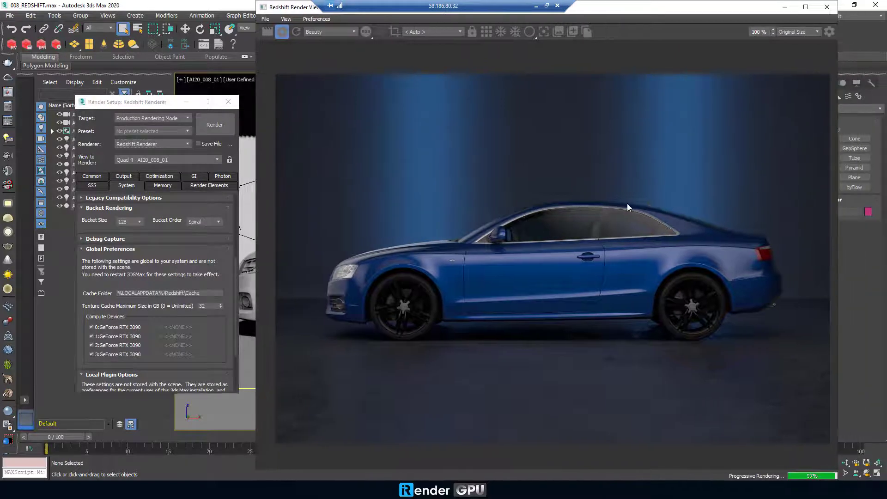
Step: Inspect the front and rear of the car up close in the finished render
scroll(375, 271, up, 5)
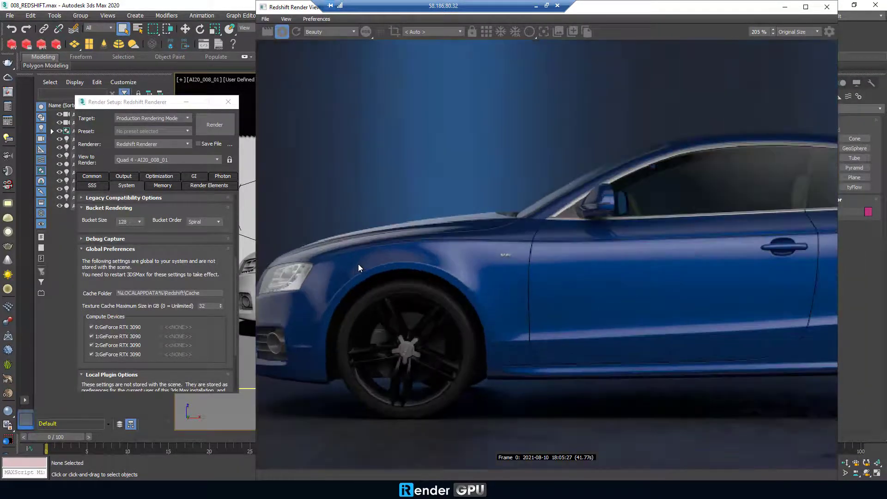
scroll(365, 264, down, 2)
scroll(766, 284, up, 2)
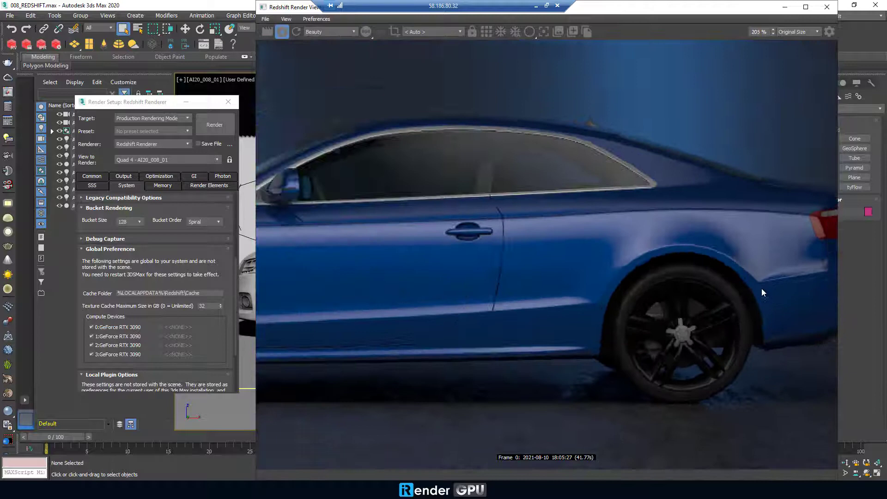
scroll(761, 288, down, 5)
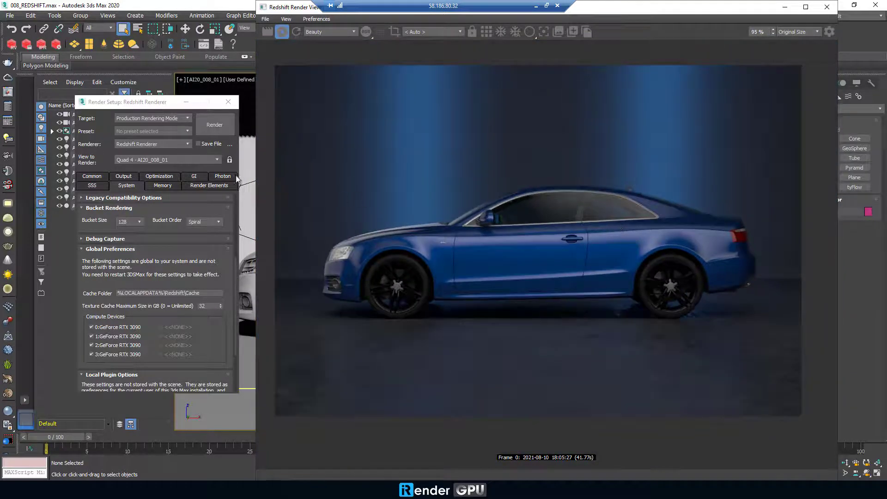
Step: Set the output size to 2250 × 1500 and render the scene again with Redshift
click(94, 177)
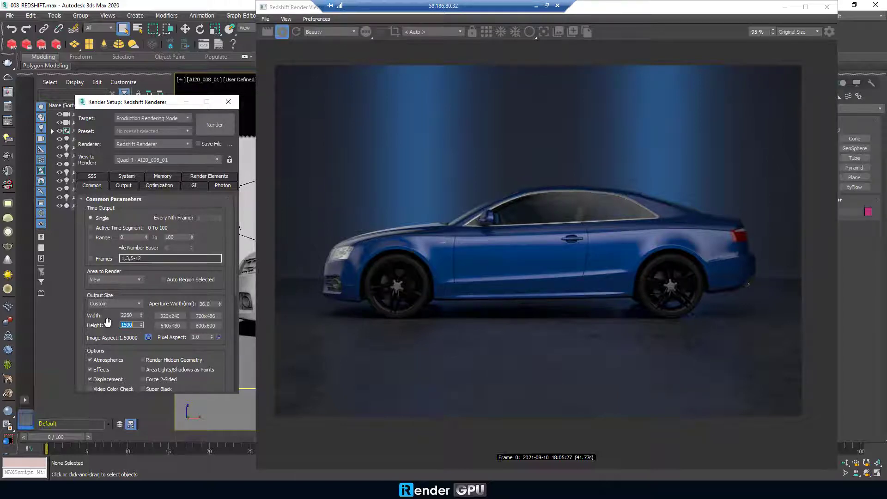
click(28, 45)
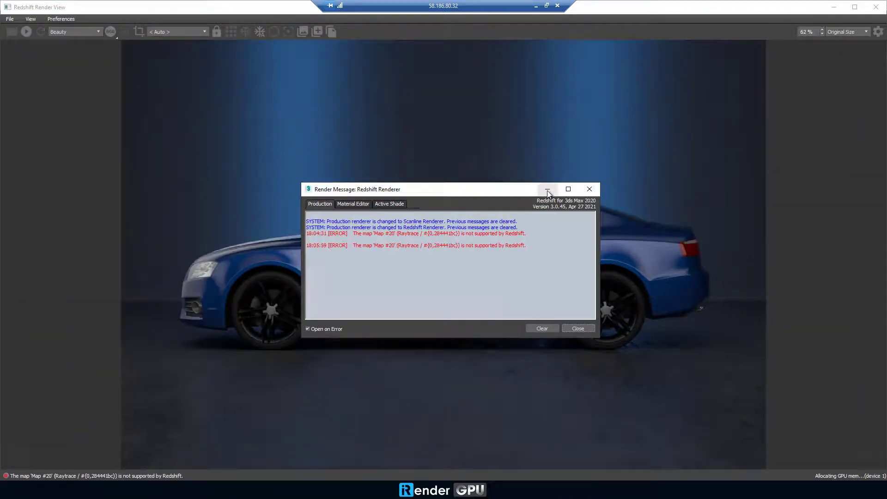
click(547, 187)
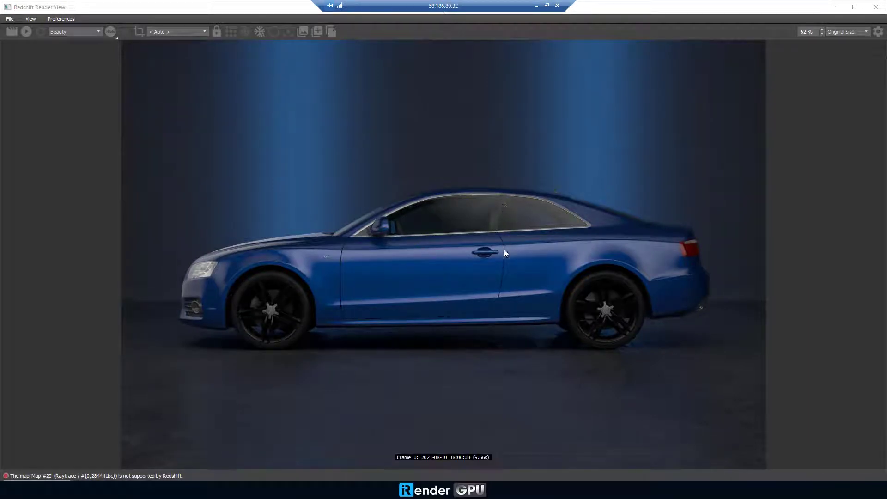
Step: Inspect the higher-resolution car render close up and as a whole
scroll(503, 250, down, 1)
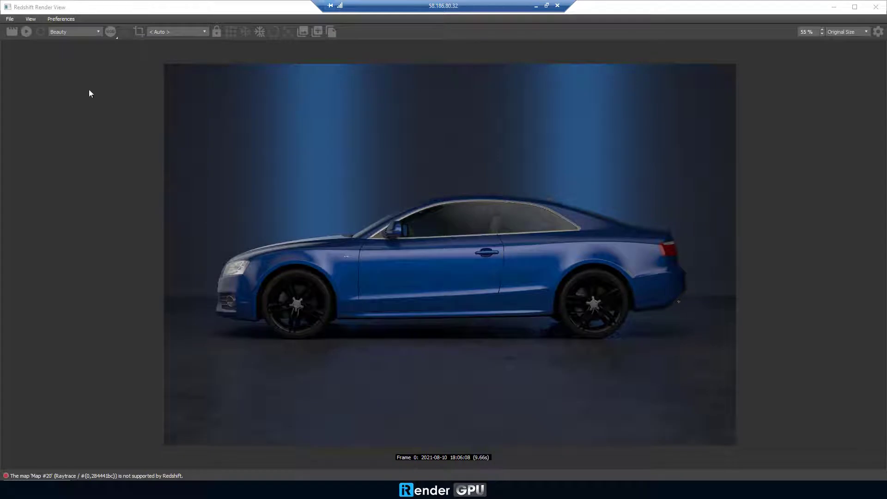
scroll(475, 273, up, 6)
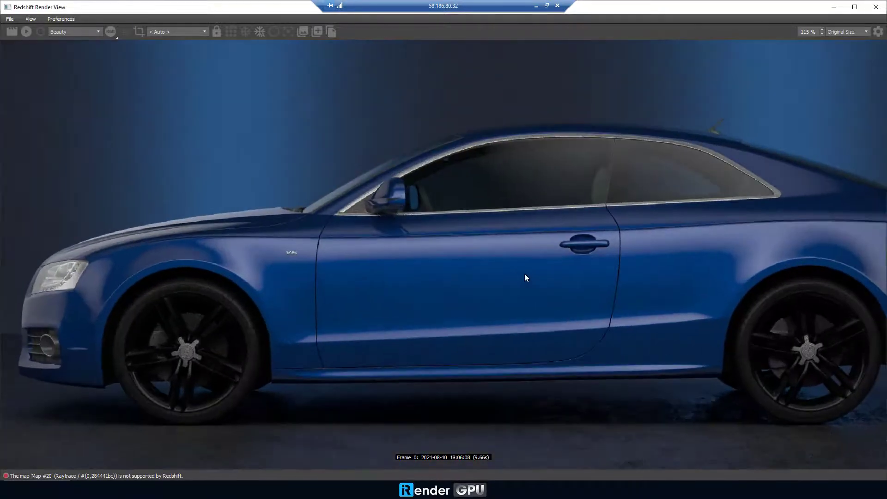
scroll(513, 265, down, 2)
scroll(531, 252, down, 2)
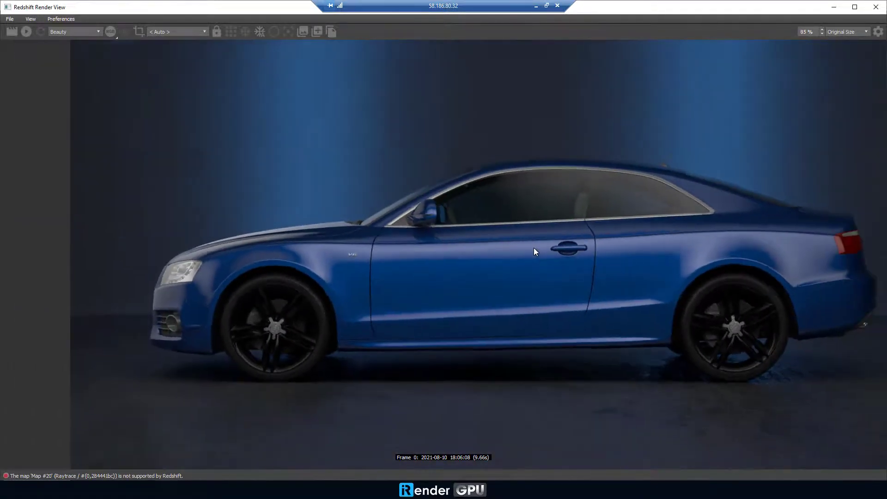
scroll(539, 249, down, 1)
scroll(519, 404, down, 2)
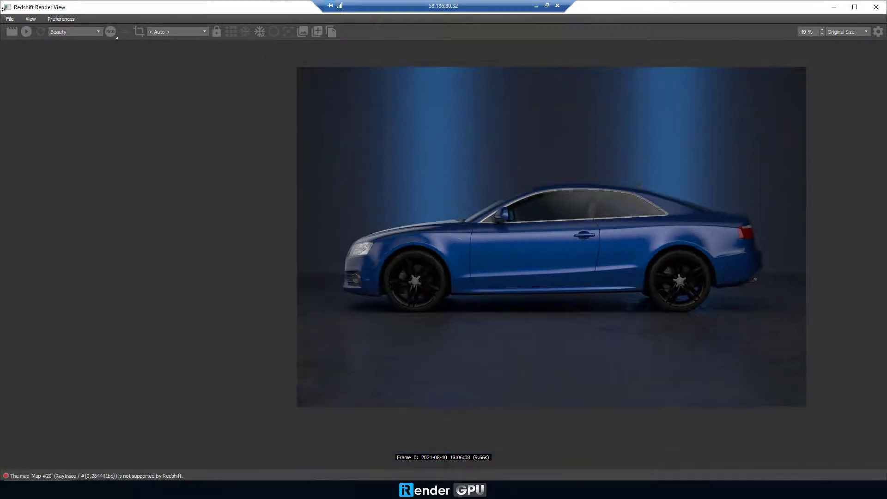
Step: Shrink the Redshift Render View to a smaller window and arrange it beside the Render Setup window
drag(2, 9, 747, 85)
drag(776, 46, 510, 103)
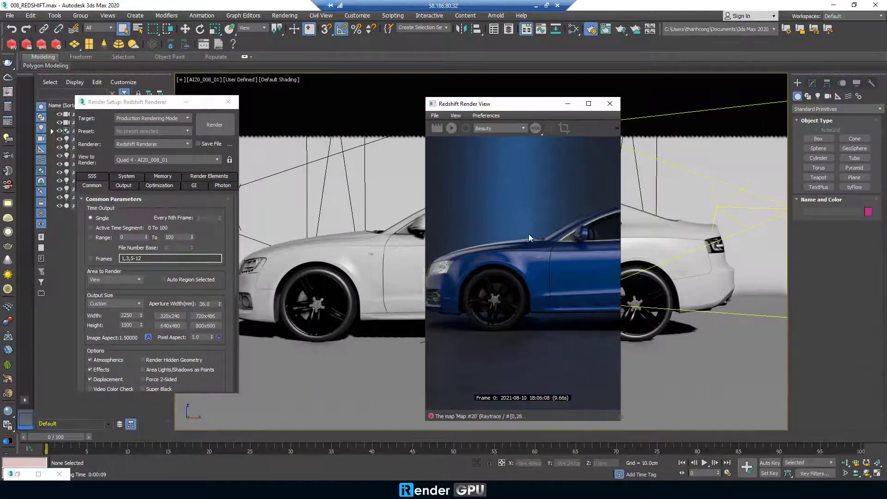
scroll(529, 235, down, 2)
drag(621, 270, 751, 270)
middle_drag(628, 272, 564, 289)
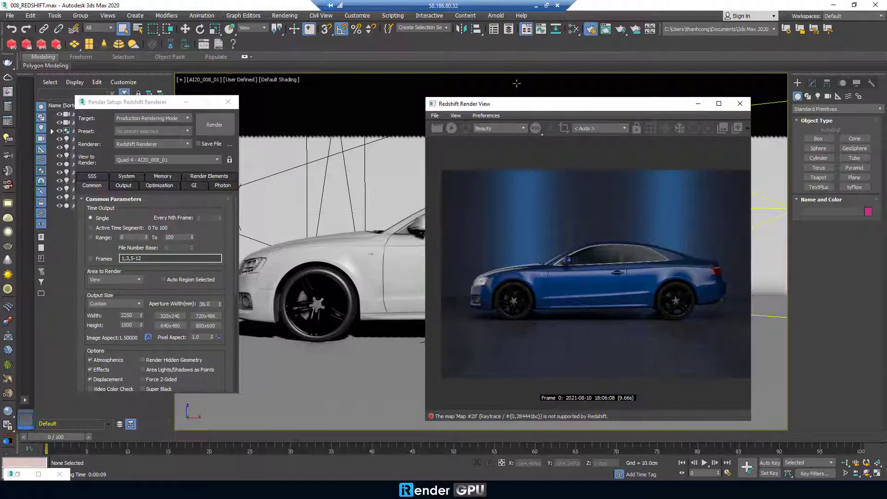
drag(136, 101, 257, 83)
Step: Set Fast Preprocessing to All in the progressive rendering output settings
click(280, 167)
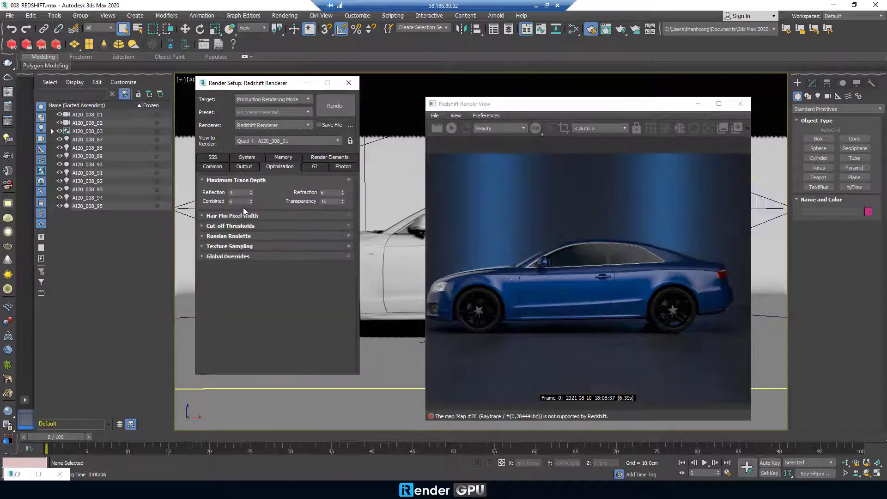
click(244, 167)
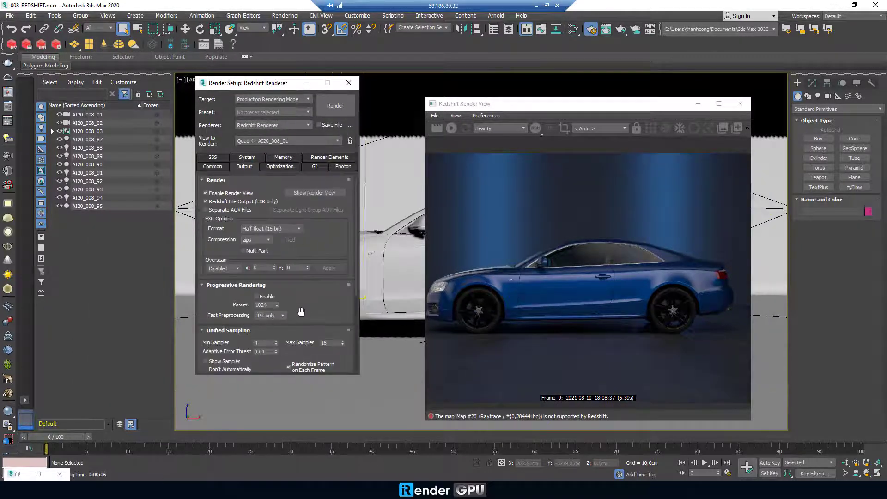
scroll(301, 312, down, 2)
click(283, 285)
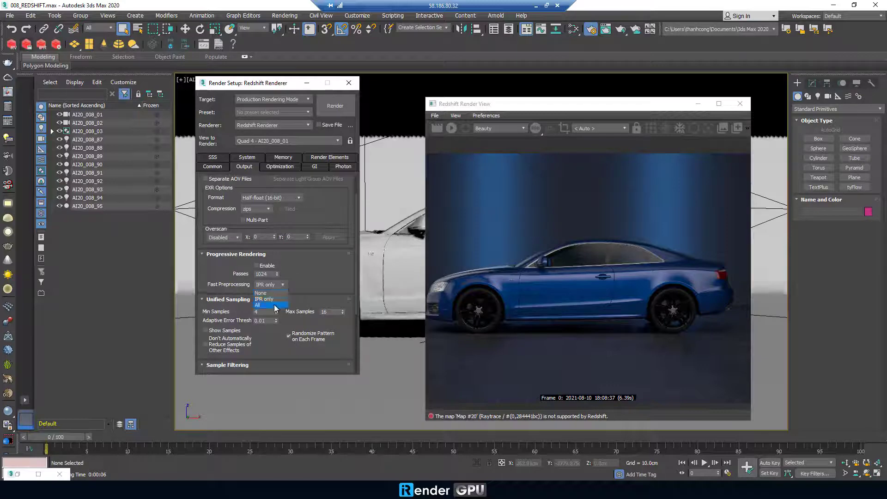
click(275, 305)
scroll(320, 235, down, 3)
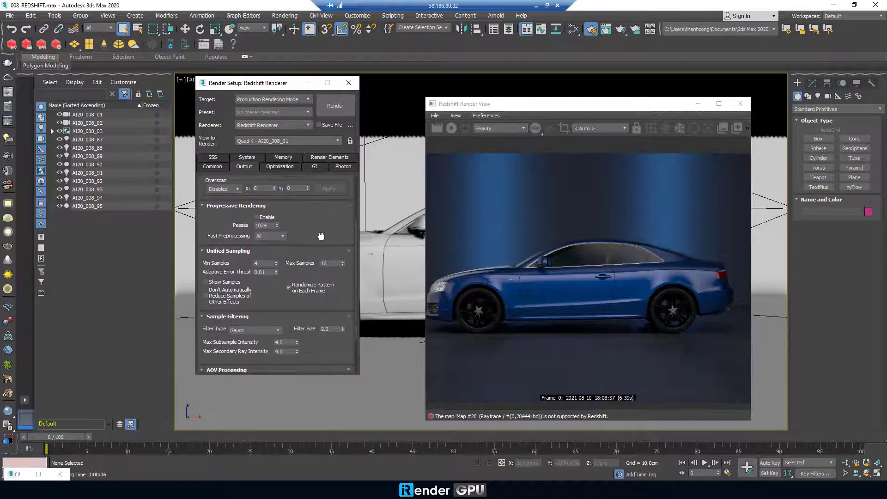
scroll(326, 258, down, 3)
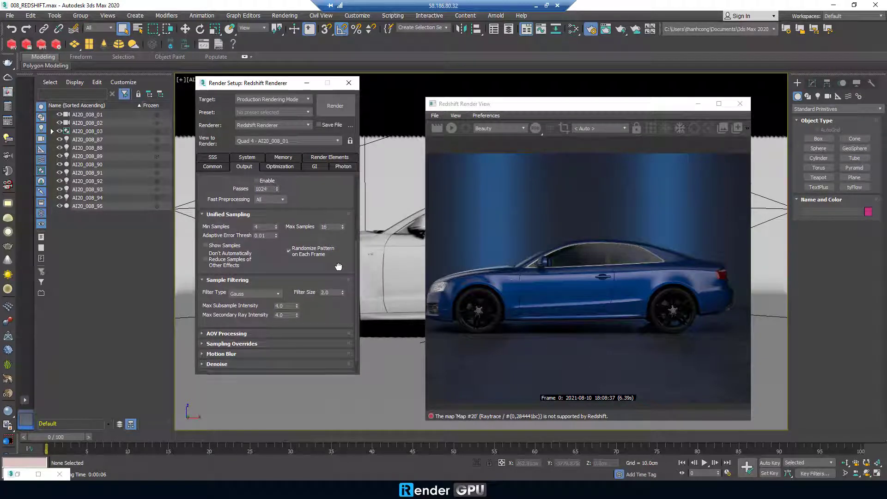
Step: Expand the denoise settings in the renderer output options and set the denoise engine to OptiX
drag(339, 266, 337, 235)
click(268, 315)
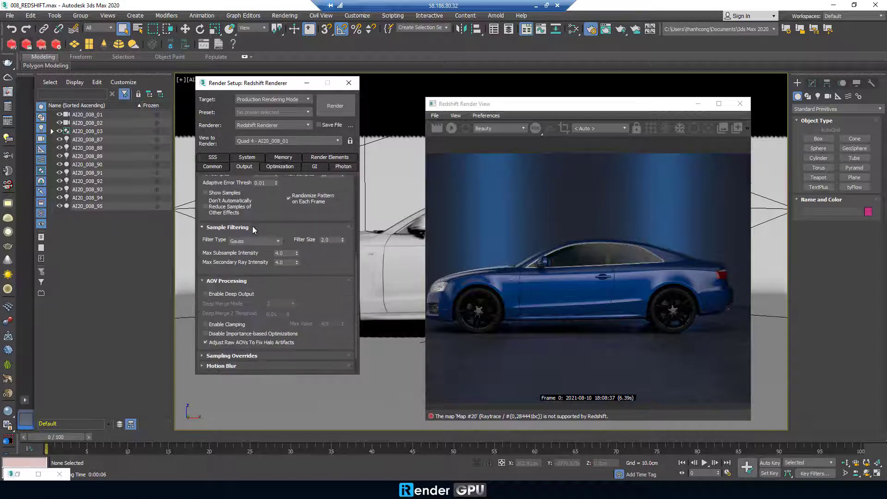
click(253, 229)
click(227, 350)
click(274, 319)
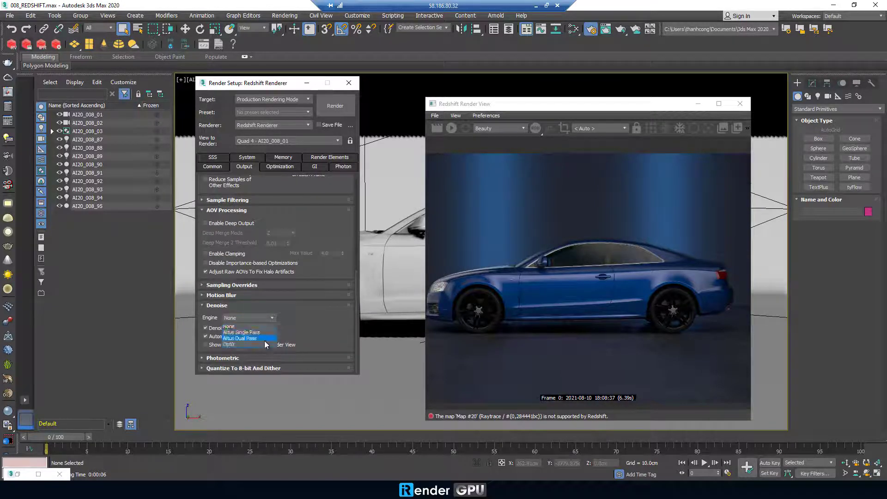
click(263, 344)
drag(331, 328, 331, 309)
scroll(330, 309, down, 1)
click(274, 290)
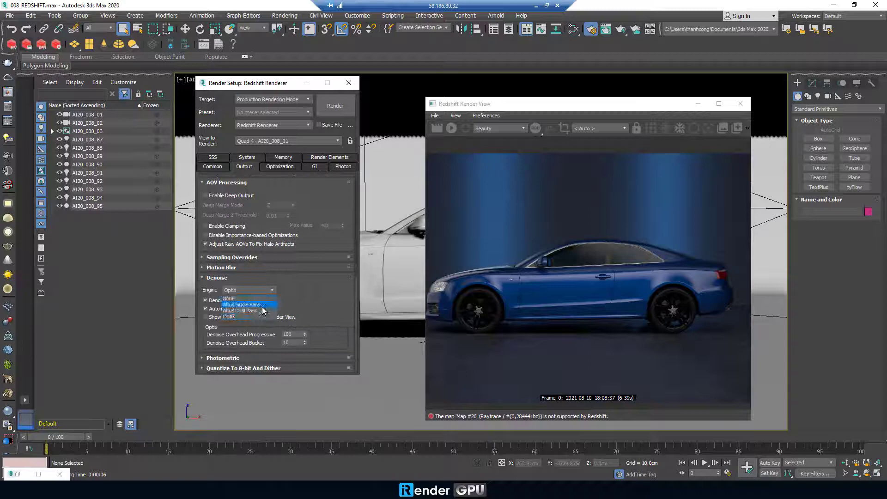
click(264, 300)
click(252, 317)
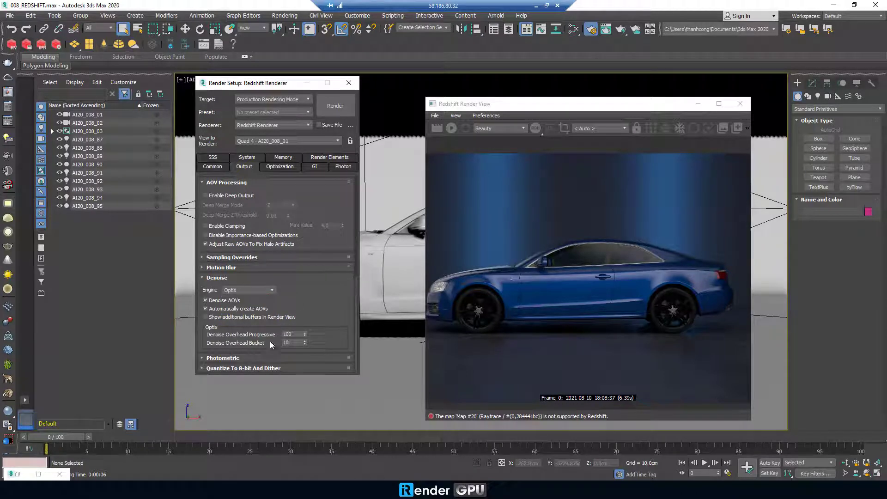
click(277, 357)
click(291, 363)
click(222, 314)
click(231, 352)
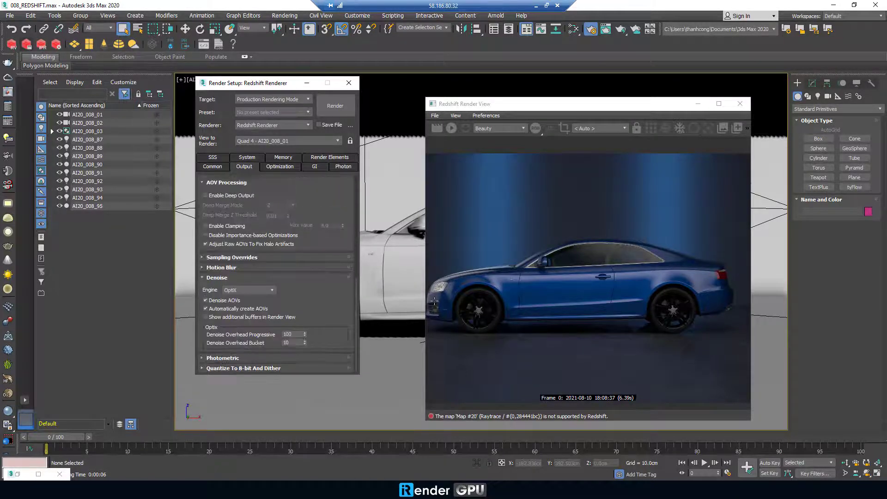
Step: Define a render region around the car's front wheel and fender and render it with the OptiX denoiser
click(561, 129)
drag(439, 297, 495, 291)
click(437, 127)
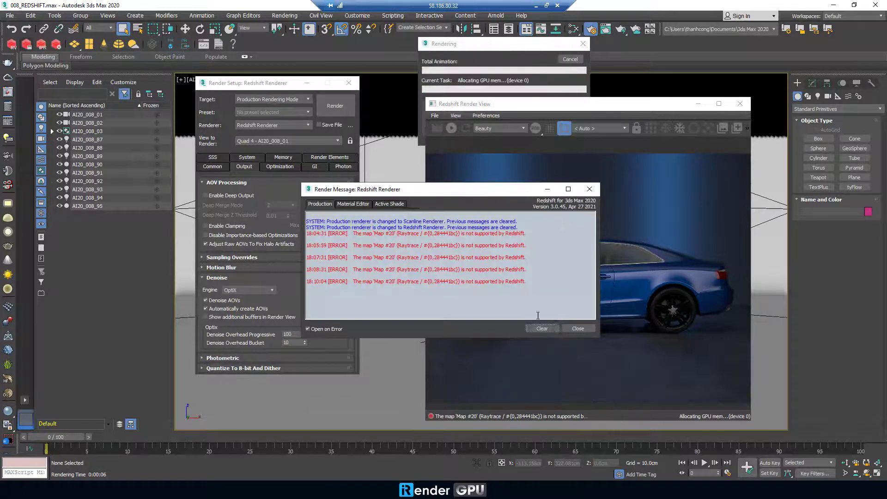
click(548, 191)
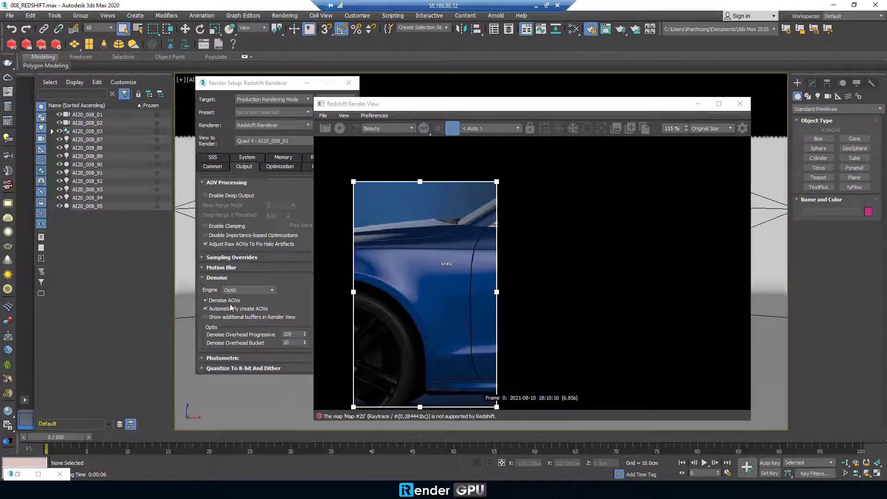
Step: Set the denoise engine to None and render the front wheel region again for comparison
click(270, 291)
click(245, 298)
key(shift+q)
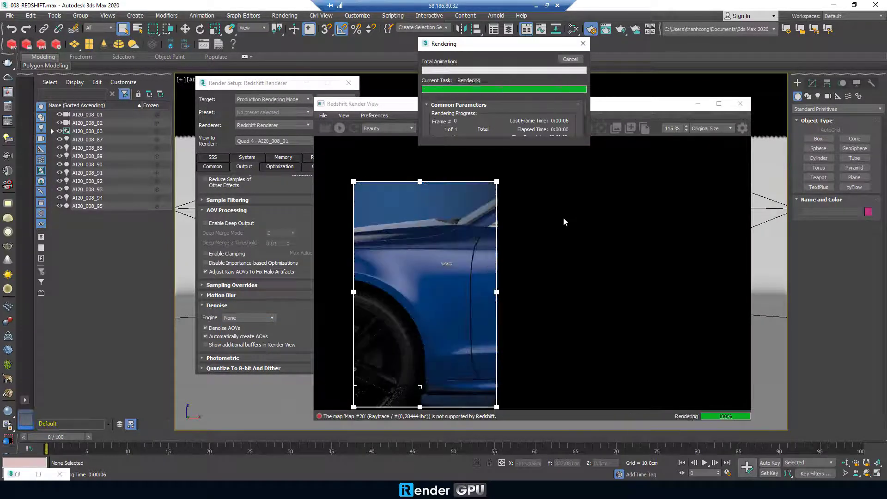
Step: Switch the denoise engine back to OptiX and return to the Redshift Render View
click(249, 318)
click(234, 332)
click(403, 202)
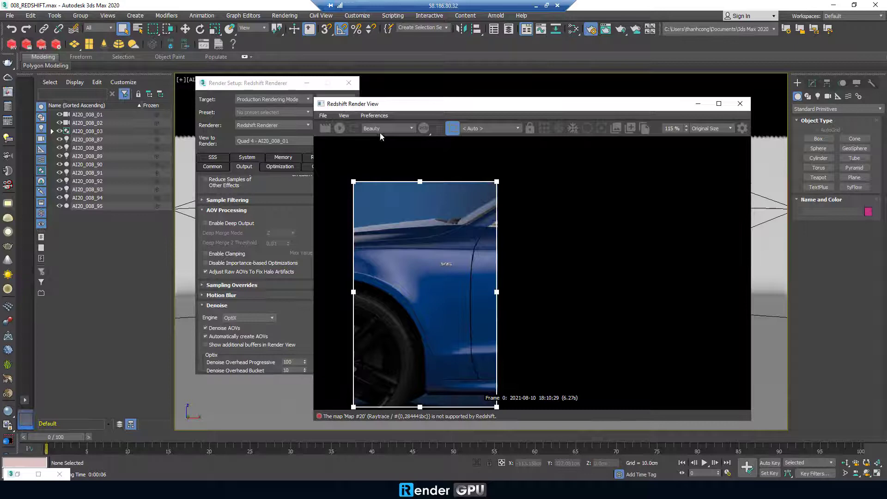
Step: Turn off the render region, uncover the Render Setup window, and set the render view's display size to Fit Window
click(452, 130)
drag(263, 84, 161, 111)
click(389, 104)
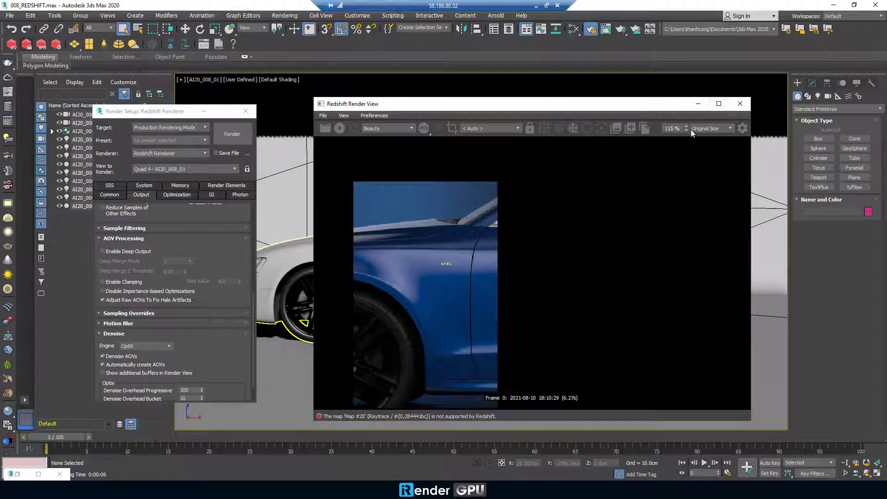
click(711, 128)
click(704, 149)
click(711, 128)
click(712, 155)
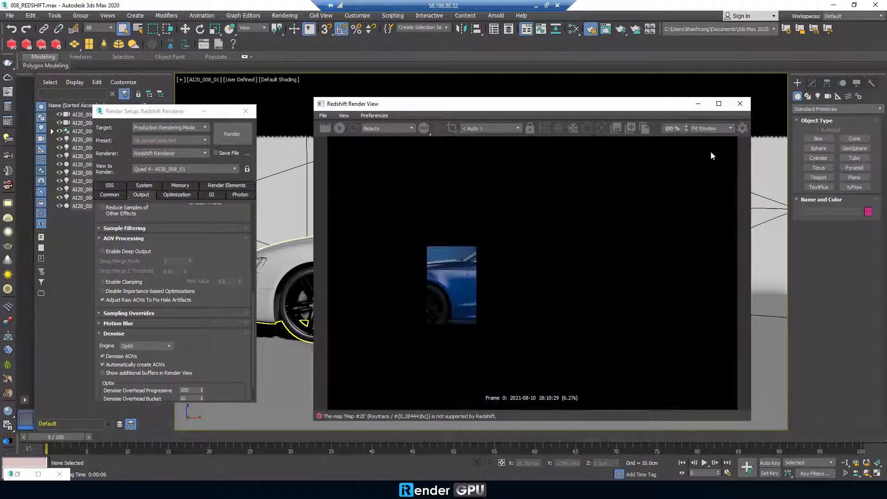
Step: Maximize the Redshift Render View and render the full car frame with the OptiX denoiser
click(718, 106)
click(11, 29)
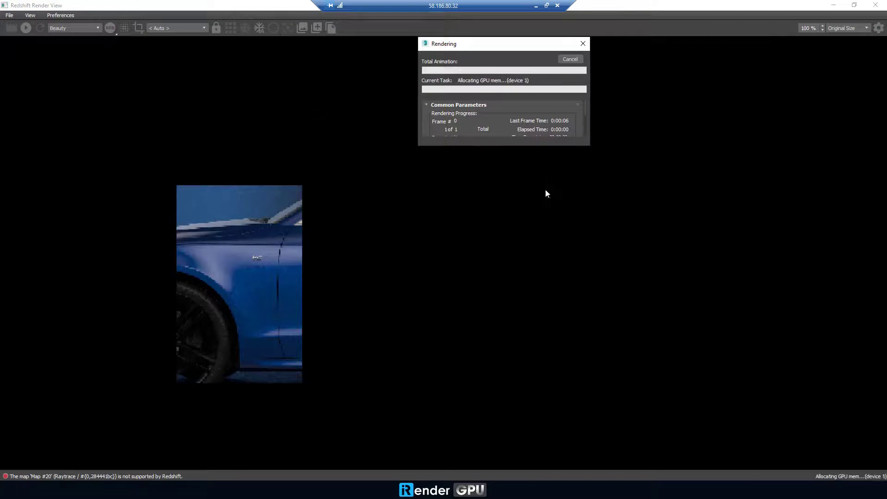
drag(504, 48, 744, 53)
scroll(413, 209, down, 5)
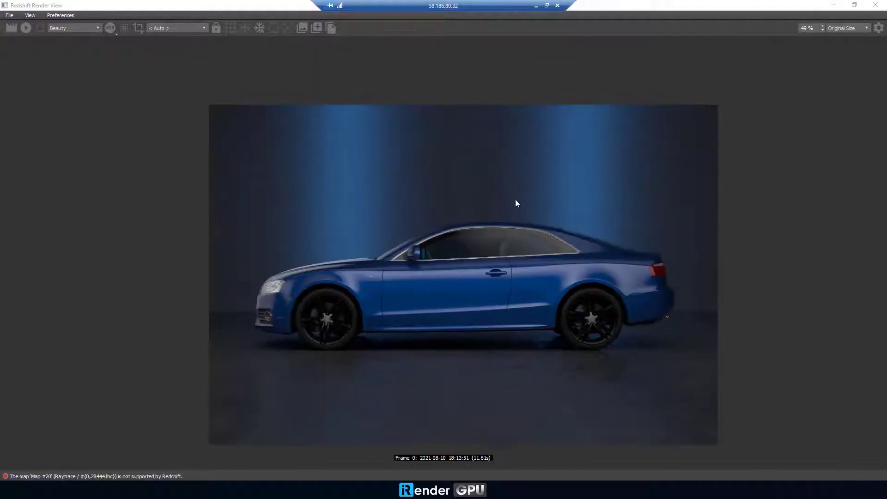
Step: Save the rendered image as a PNG named REDSHIFT_CAR in the desktop folder Scene_008_AI20
click(10, 15)
click(36, 29)
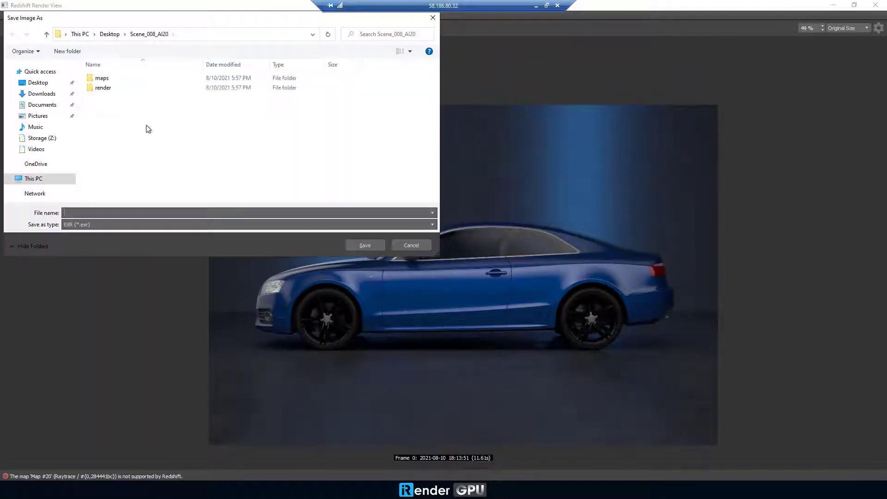
click(100, 224)
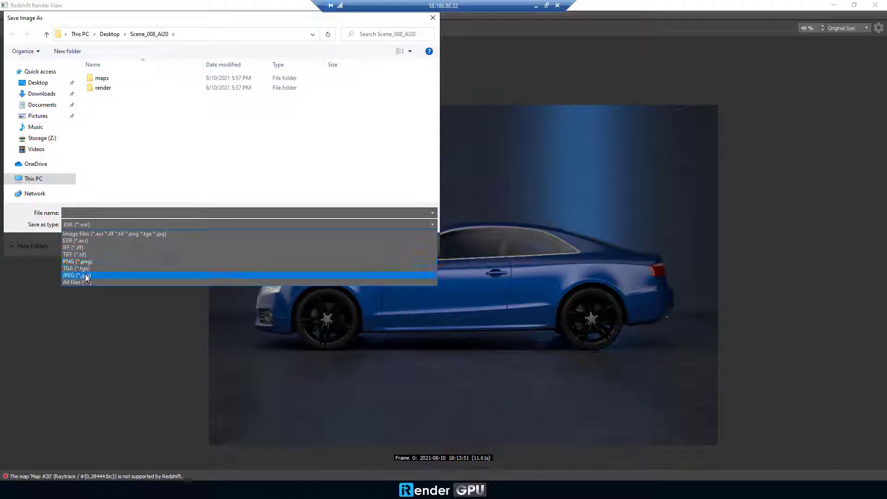
click(90, 261)
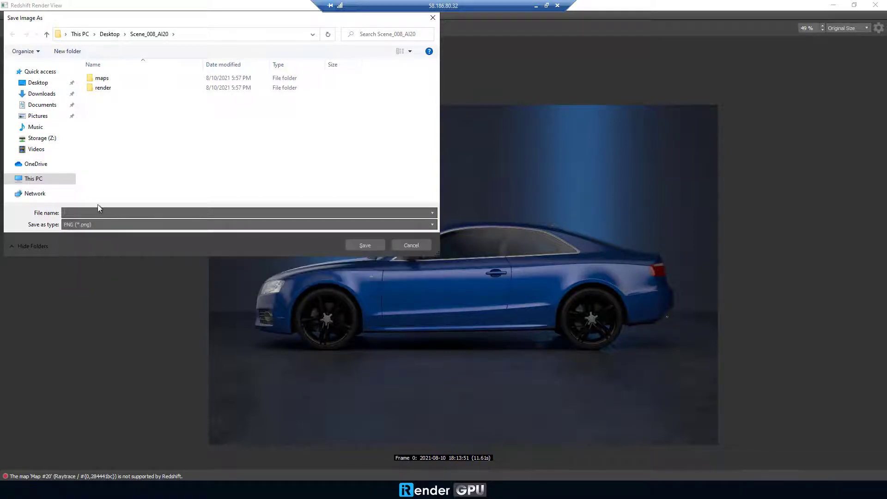
text(REDSHIFT_CAR)
click(368, 245)
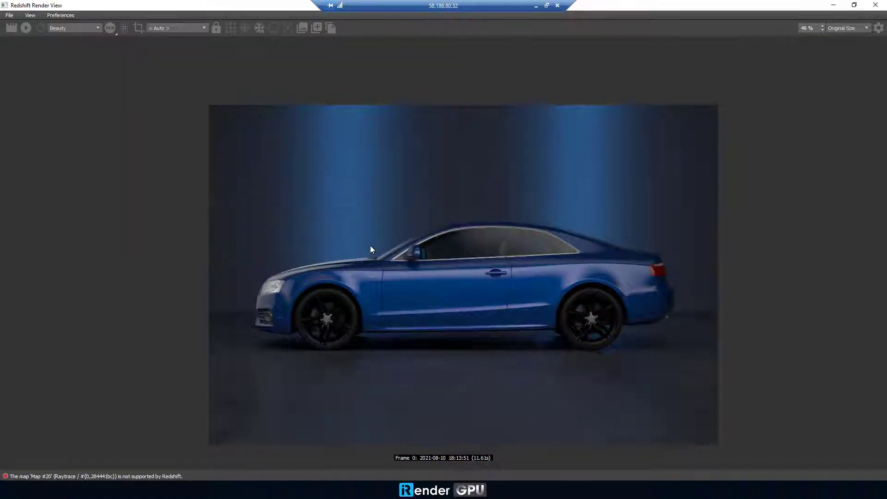
Step: Minimize the open windows and view REDSHIFT_CAR.png from the desktop folder Scene_008_AI20 in Photos
click(833, 5)
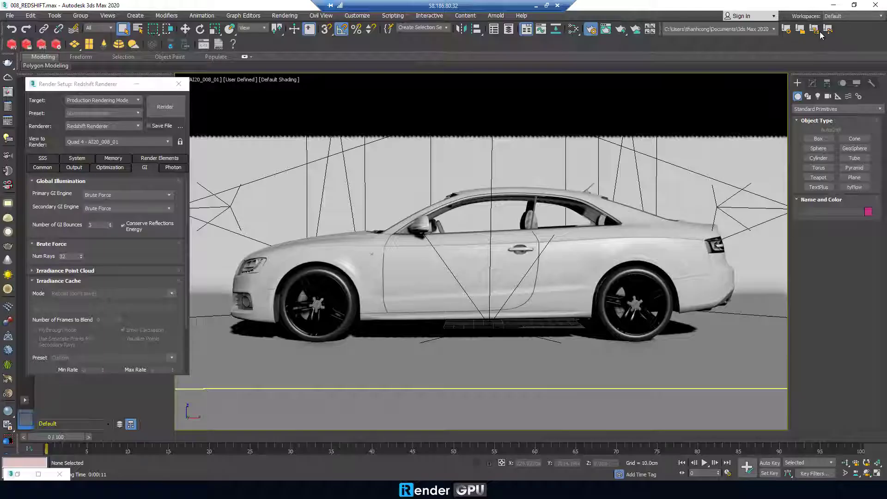
click(834, 5)
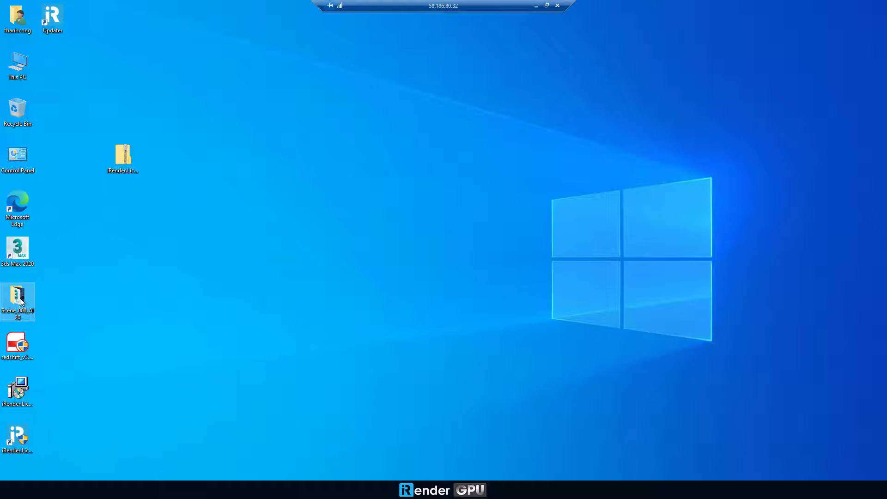
double_click(20, 301)
double_click(380, 151)
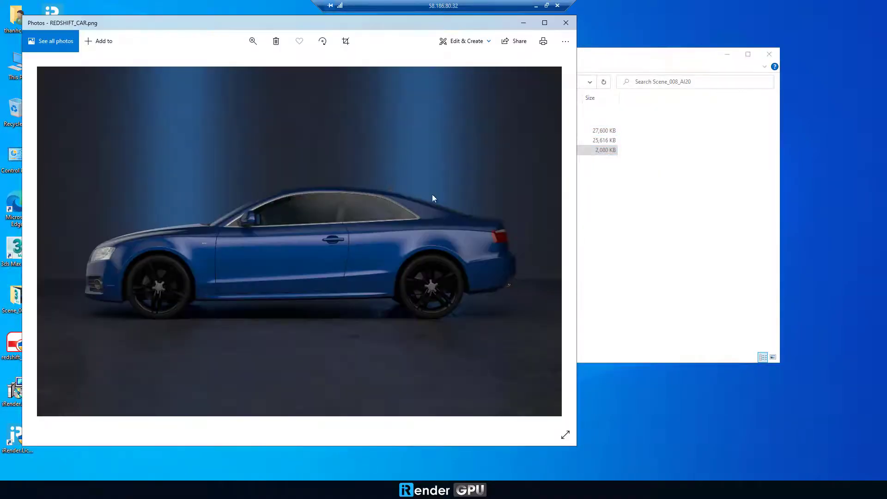
click(566, 22)
Step: Copy REDSHIFT_CAR.png into the Scene_008_AI20 folder on Storage (Z:) and close File Explorer
right_click(392, 152)
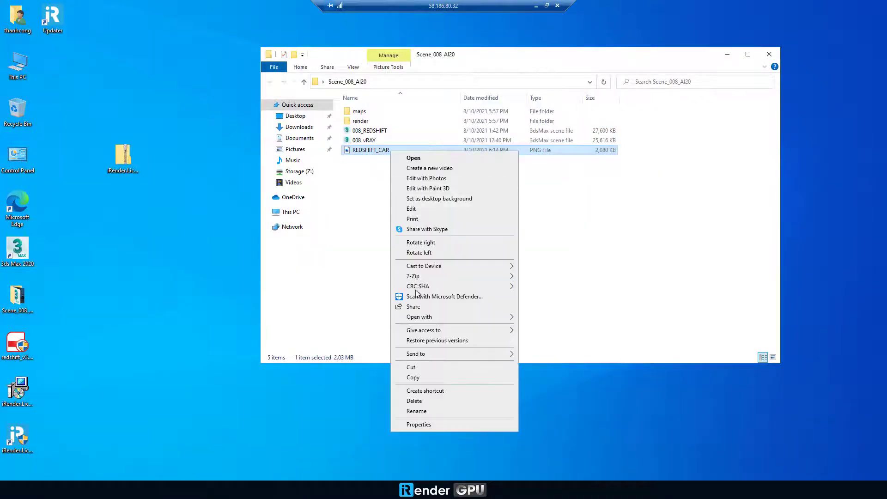
click(426, 379)
click(296, 213)
double_click(480, 245)
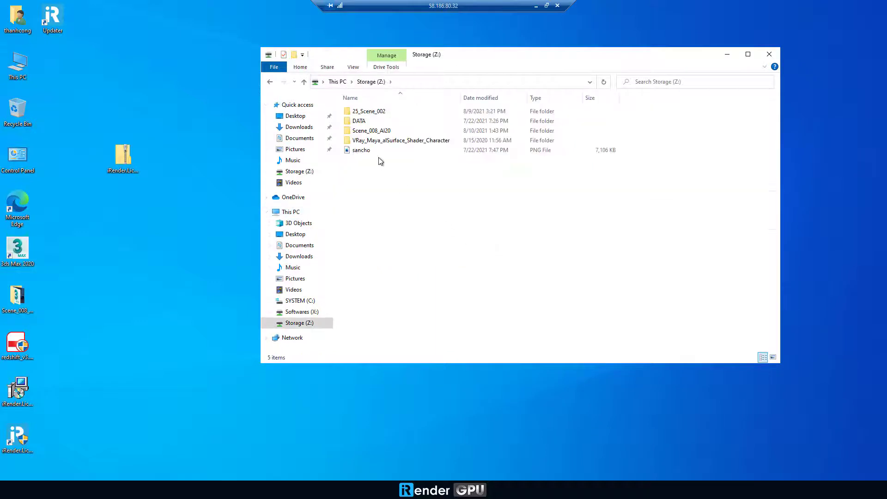
double_click(370, 131)
right_click(373, 169)
click(395, 231)
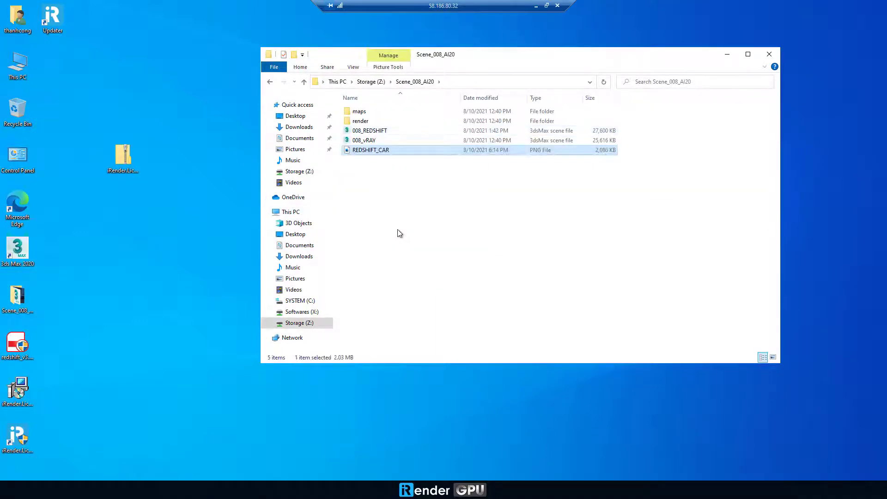
click(399, 232)
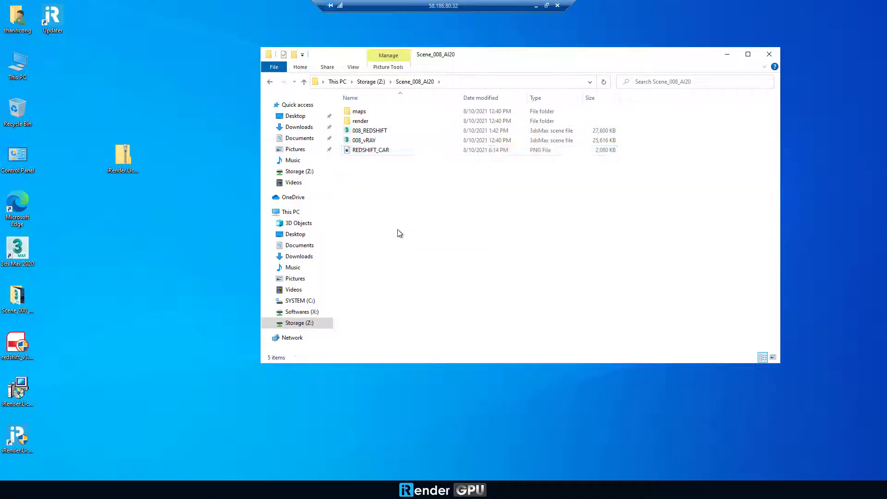
click(769, 55)
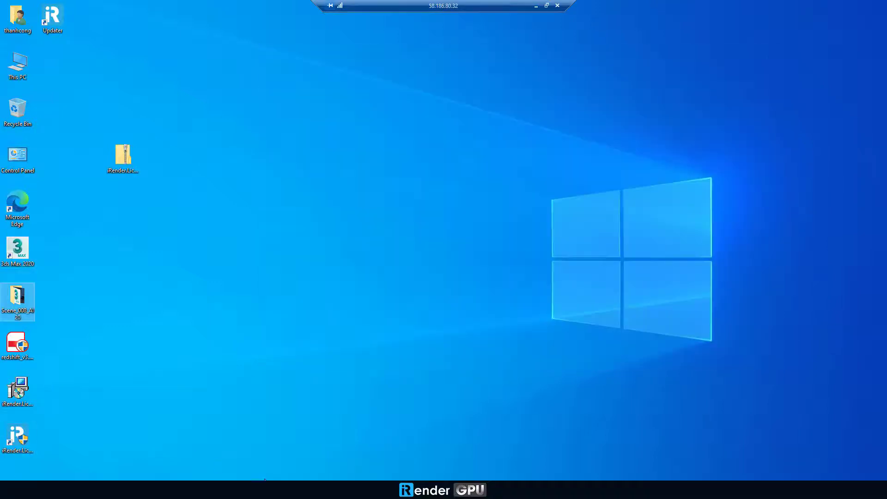
Step: Disconnect the license in iRender License Management and shut the application down
click(431, 264)
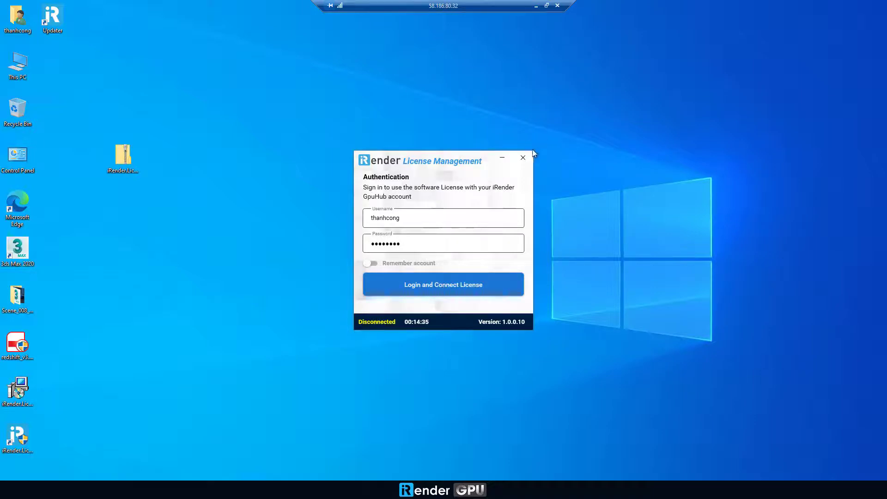
click(522, 158)
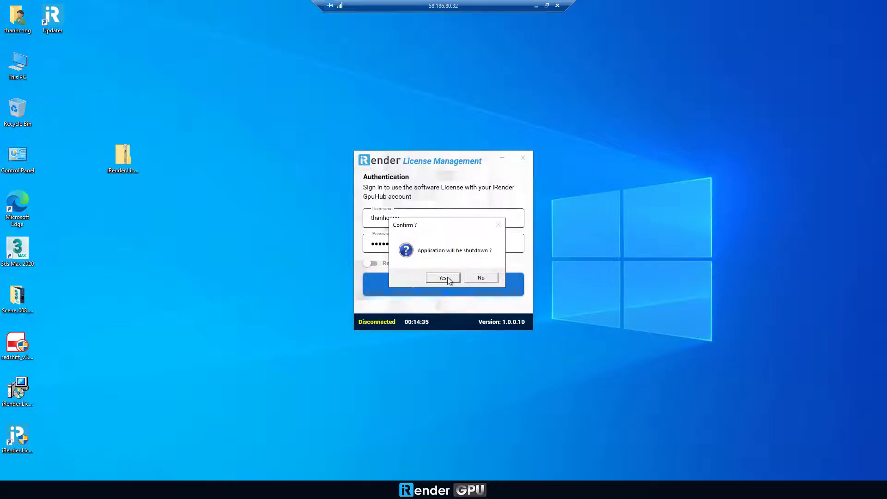
click(442, 277)
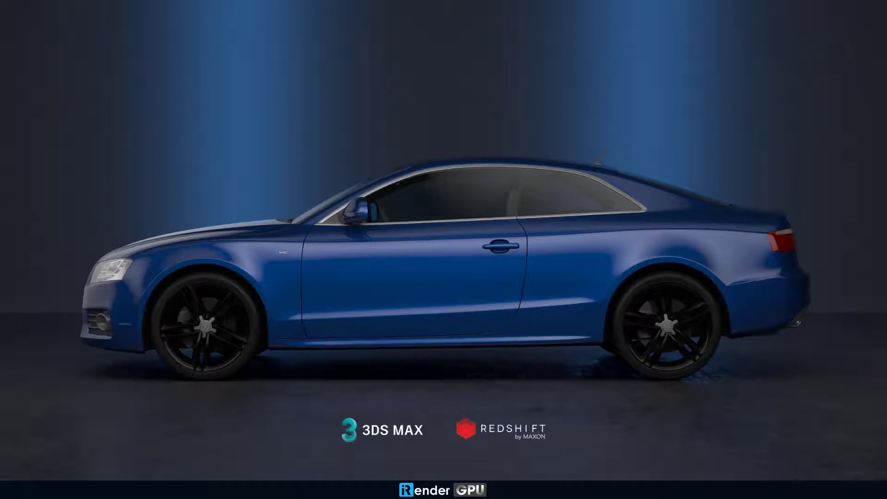